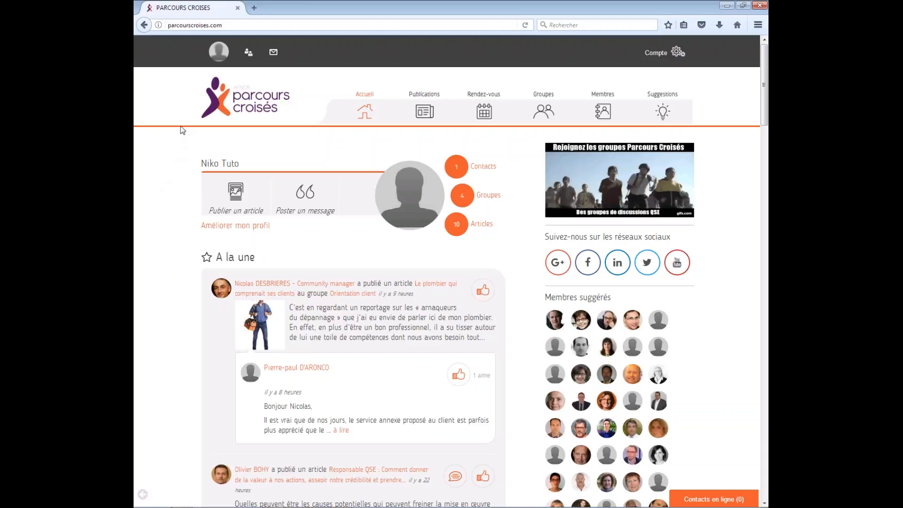
# Step: Open the account's own profile and upload 72084875_web.jpg as the new profile photo
pyautogui.click(216, 57)
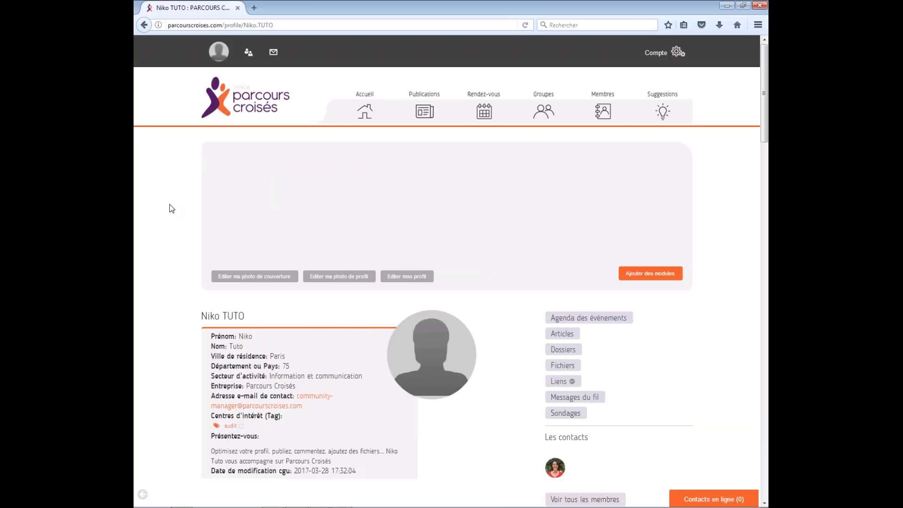
pyautogui.click(322, 281)
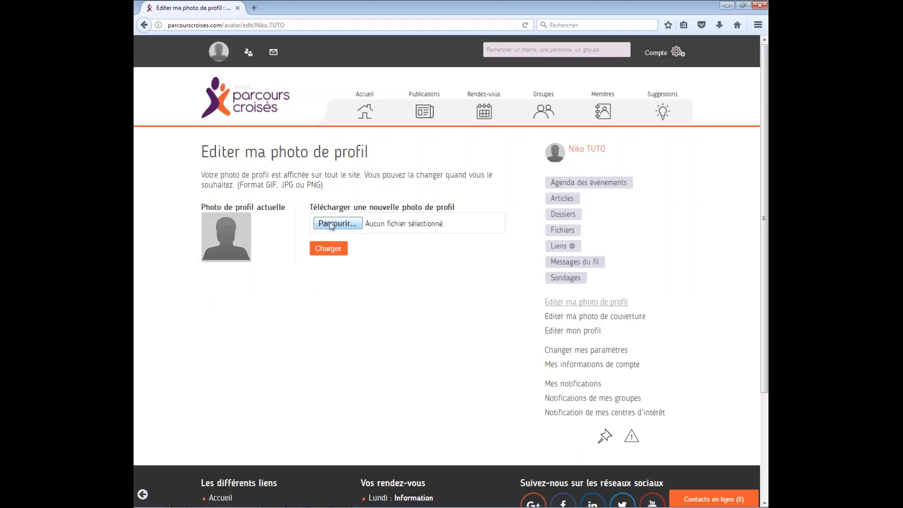
pyautogui.click(331, 224)
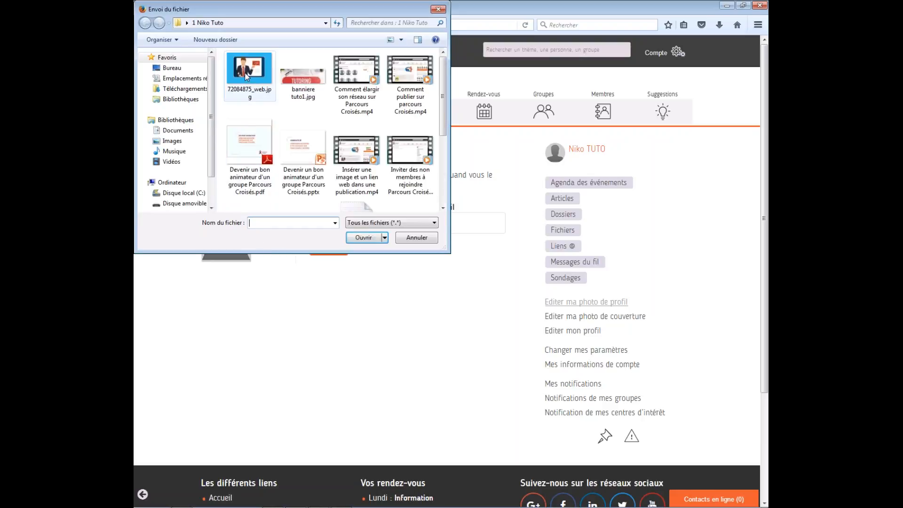
pyautogui.doubleClick(246, 75)
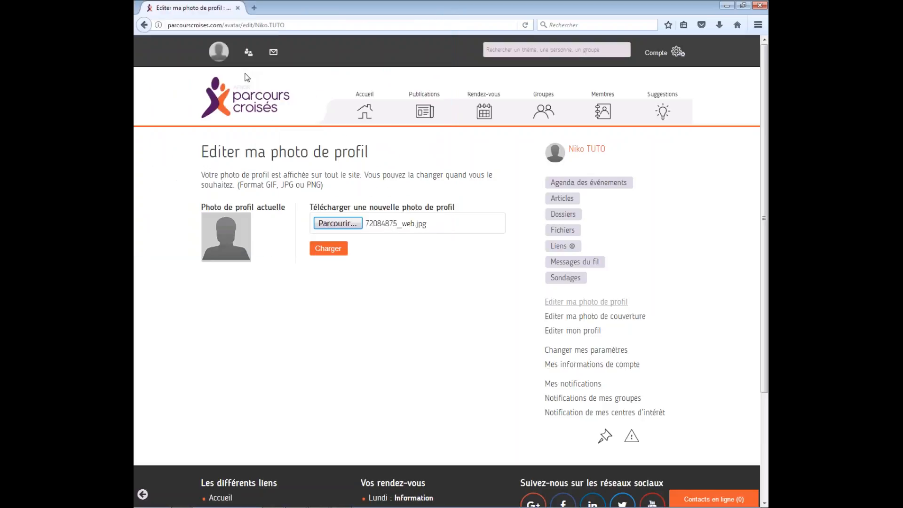
pyautogui.click(334, 253)
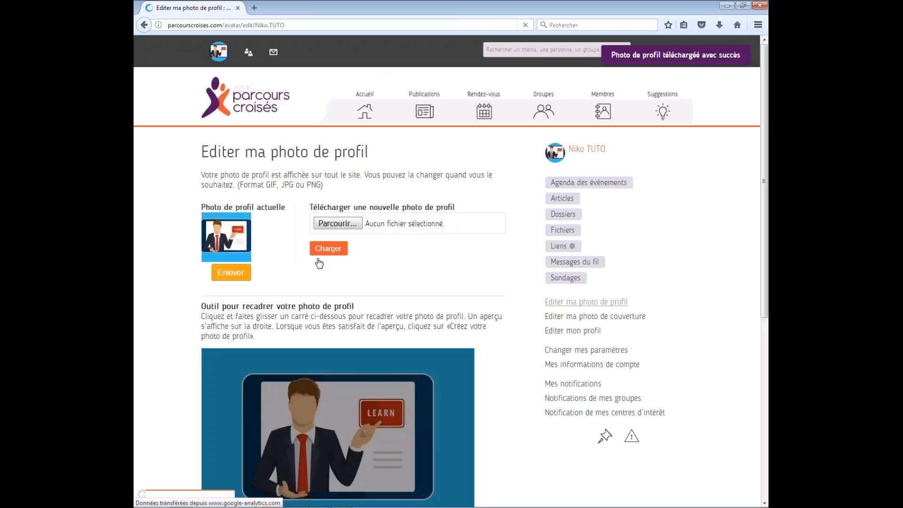
# Step: Go back to the profile and upload banniere tuto1.jpg as its cover photo
pyautogui.click(217, 58)
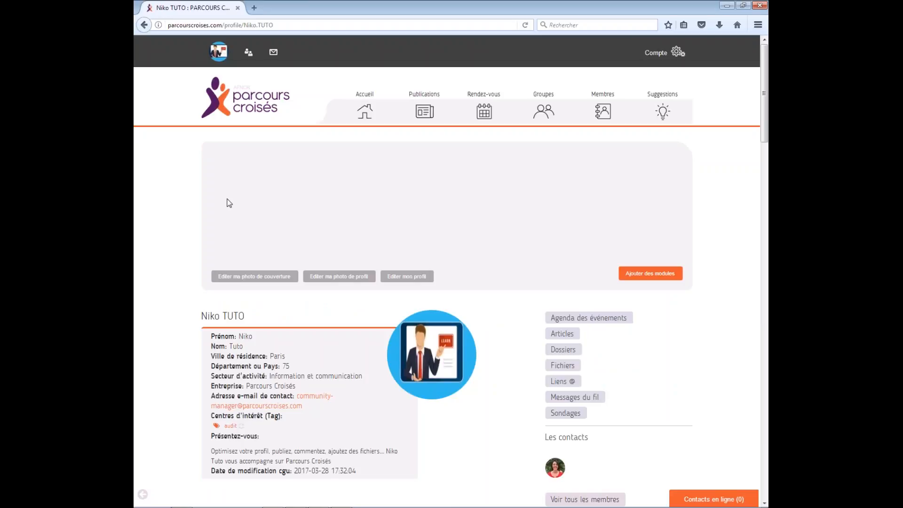
pyautogui.click(253, 277)
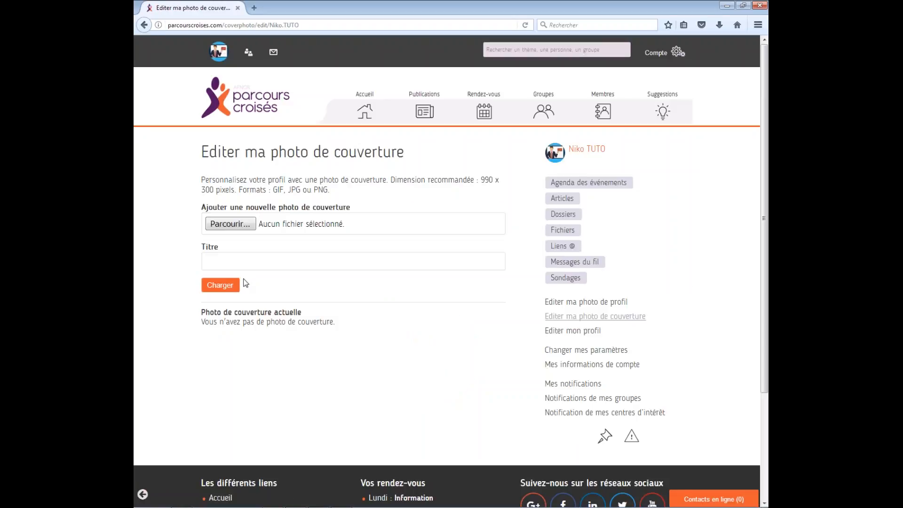
pyautogui.click(222, 224)
pyautogui.doubleClick(289, 94)
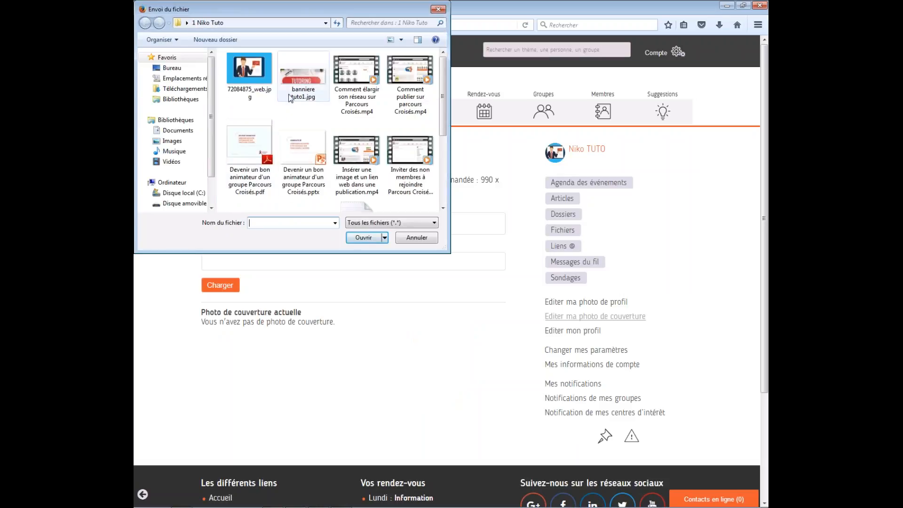
pyautogui.click(234, 289)
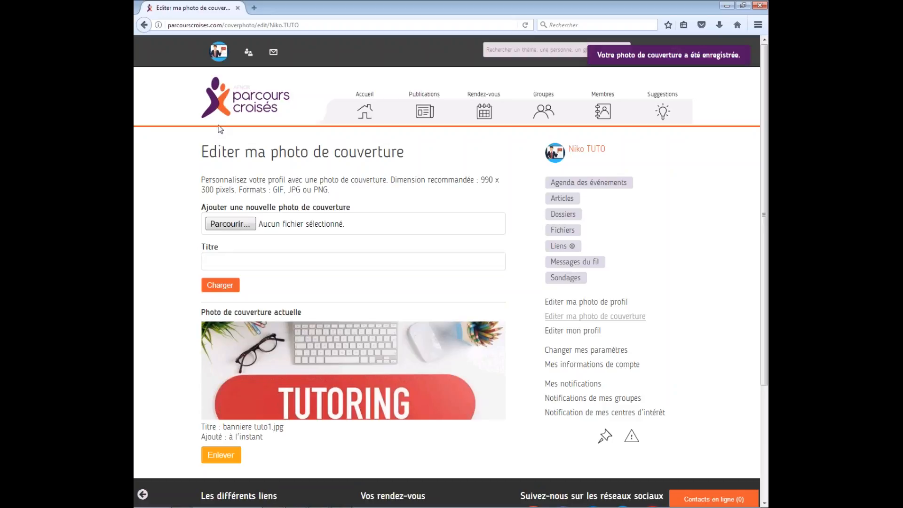
# Step: Open the profile for editing and examine its fields, including the activity sector options and the hints for online CV and personal website
pyautogui.click(218, 55)
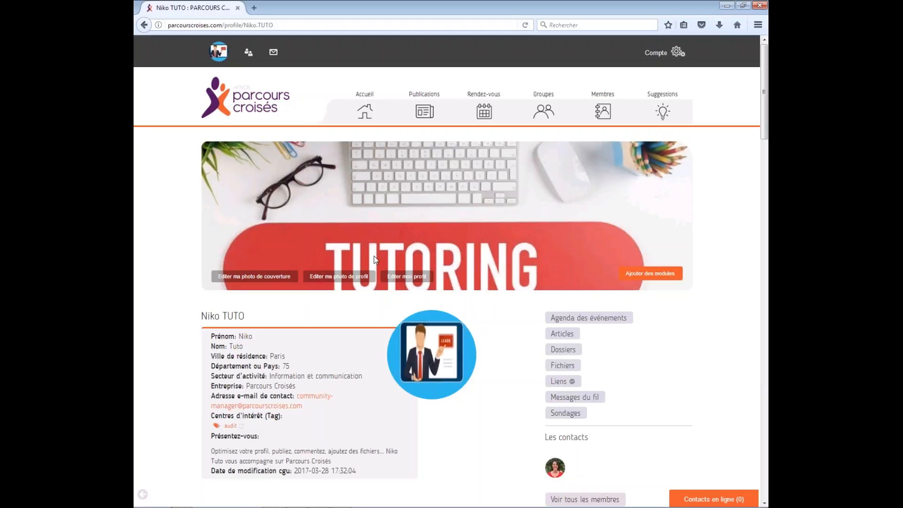
pyautogui.click(397, 278)
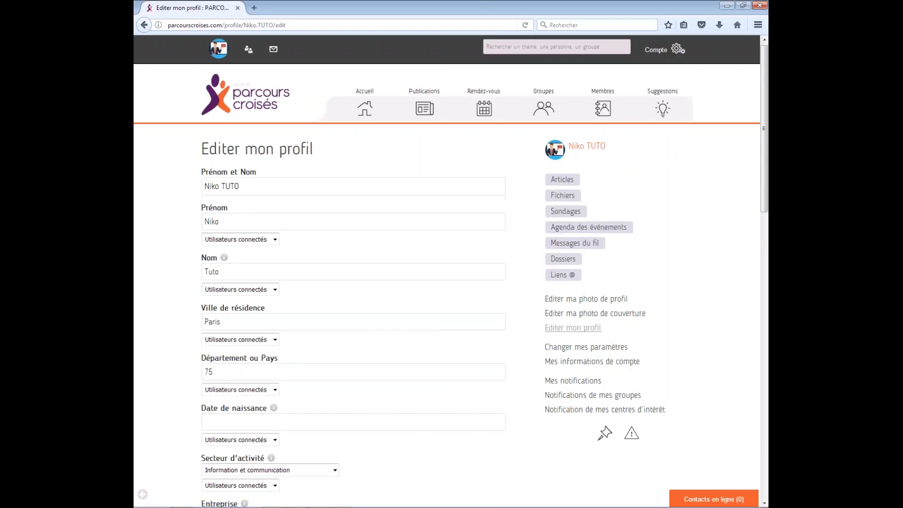
pyautogui.scroll(-3, 242, 377)
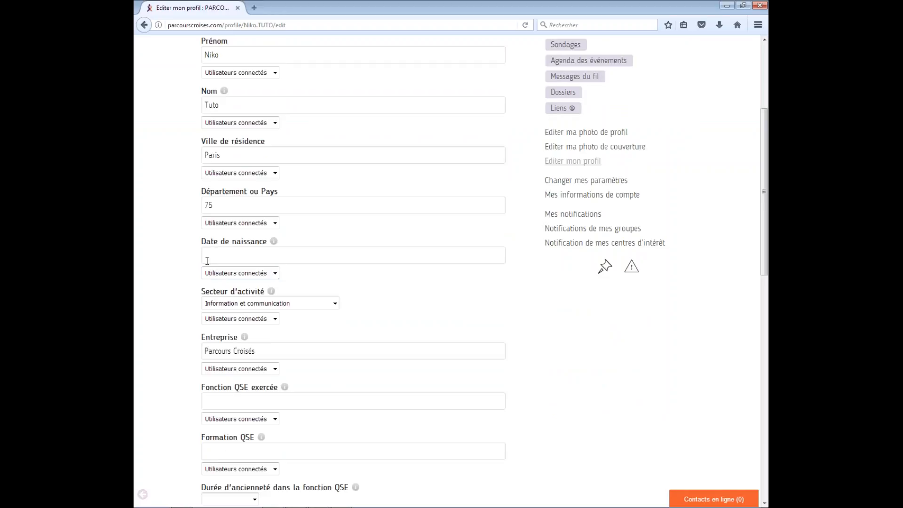
pyautogui.click(335, 303)
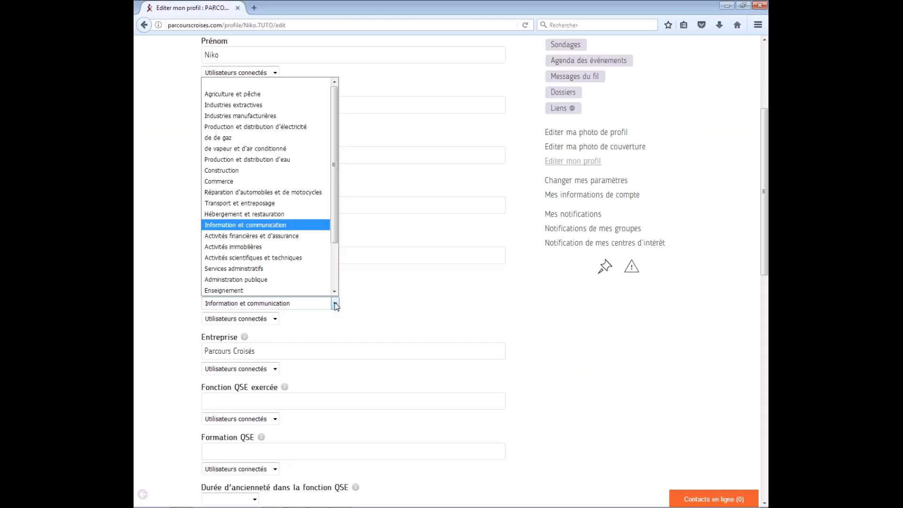
pyautogui.click(352, 306)
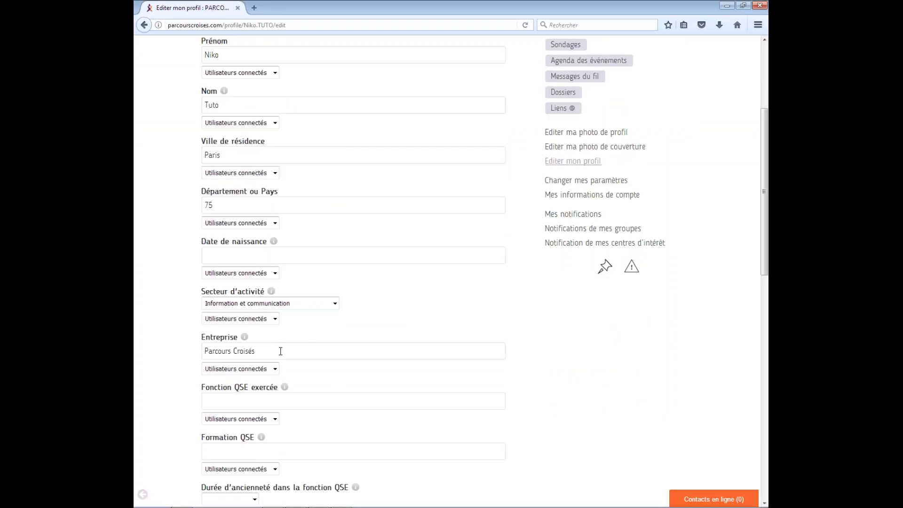
pyautogui.scroll(-3, 279, 350)
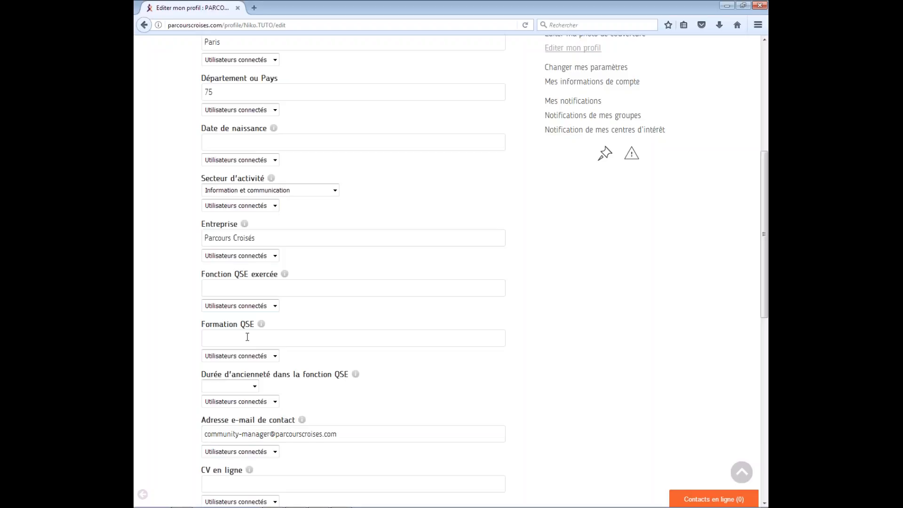
pyautogui.scroll(-2, 249, 338)
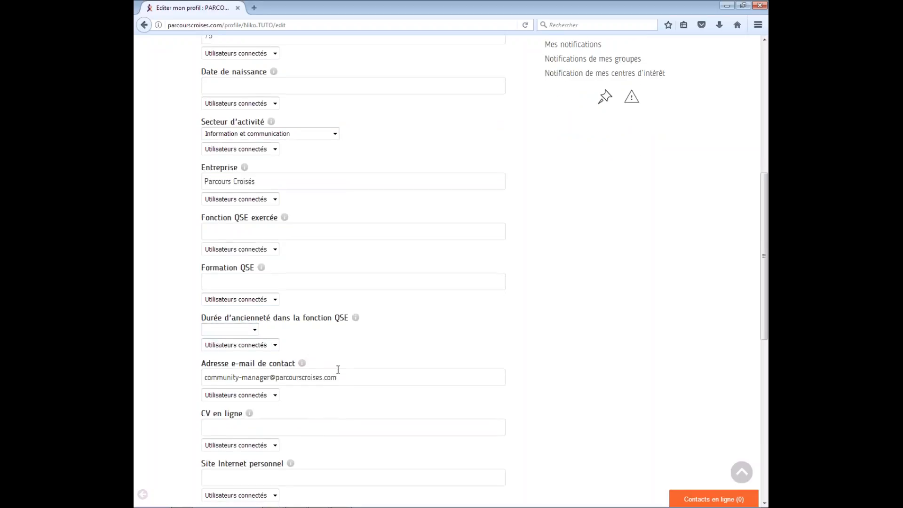
pyautogui.scroll(-2, 337, 369)
pyautogui.click(341, 319)
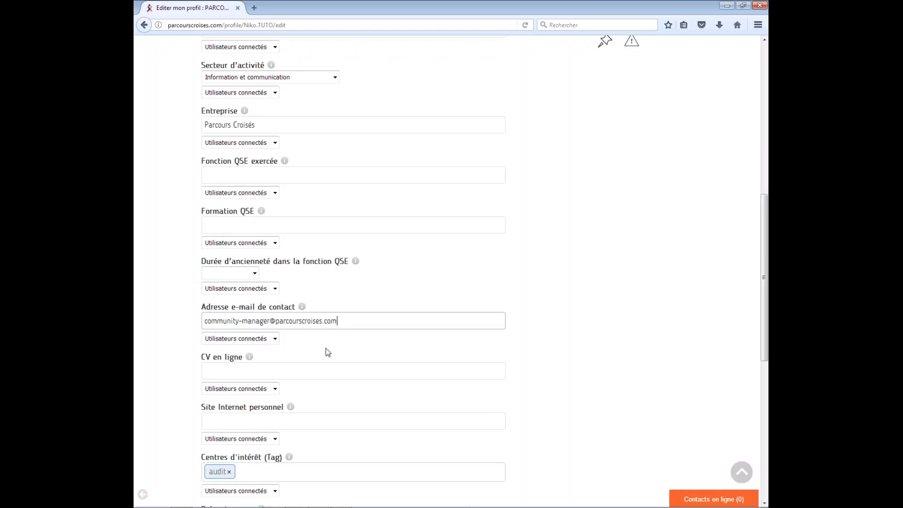
pyautogui.moveTo(250, 357)
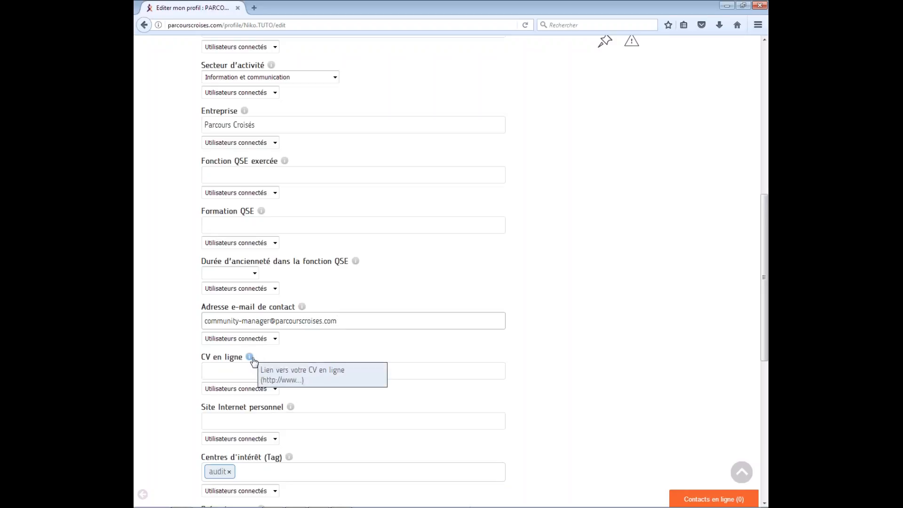
pyautogui.scroll(-1, 294, 397)
pyautogui.moveTo(291, 354)
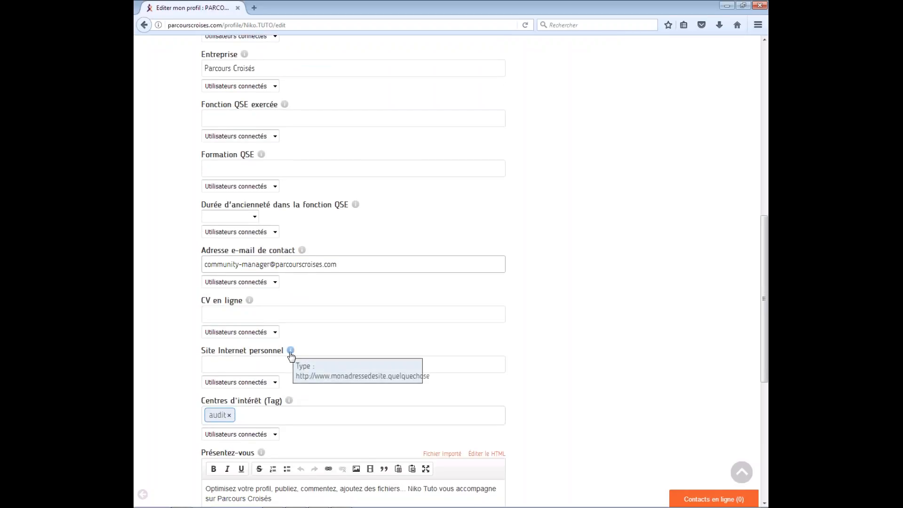
pyautogui.scroll(-1, 249, 357)
pyautogui.scroll(-1, 254, 356)
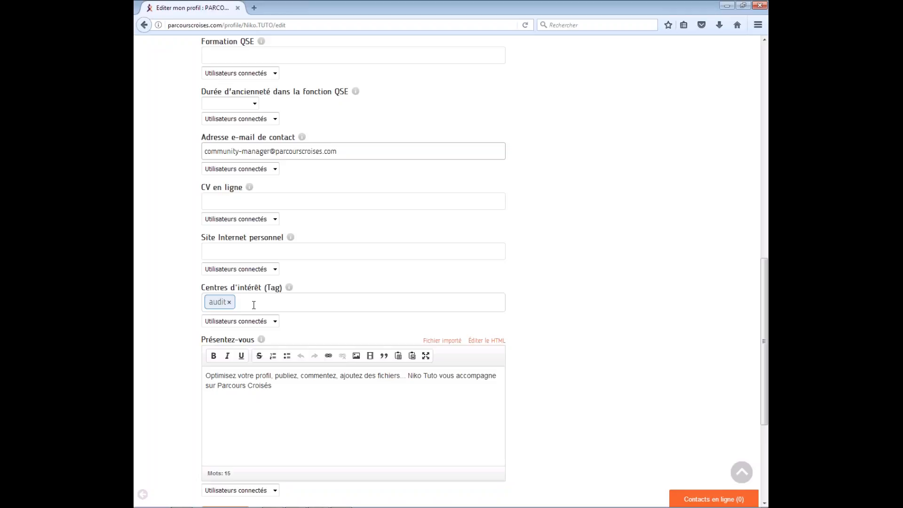
# Step: Add the tags RSE and Santé to the profile's centres of interest
pyautogui.click(254, 305)
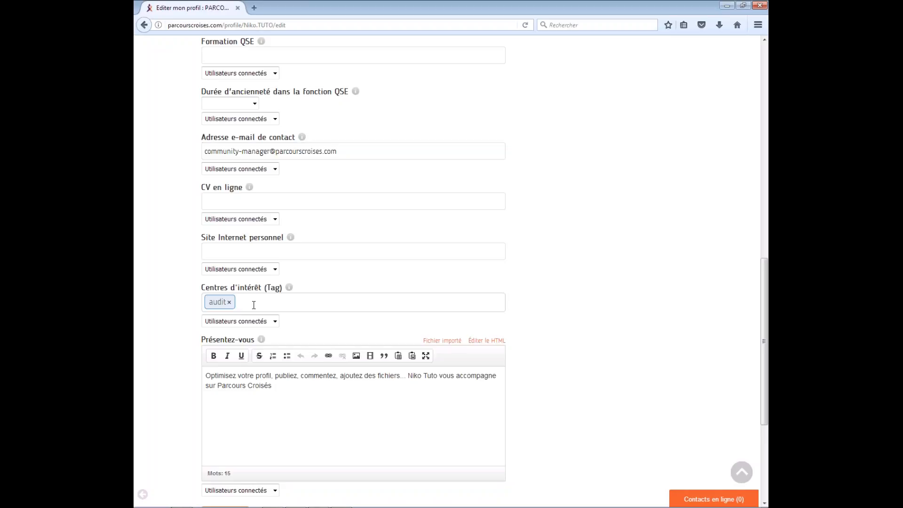
pyautogui.write('RSE')
pyautogui.press('Return')
pyautogui.write('Santé')
pyautogui.press('Return')
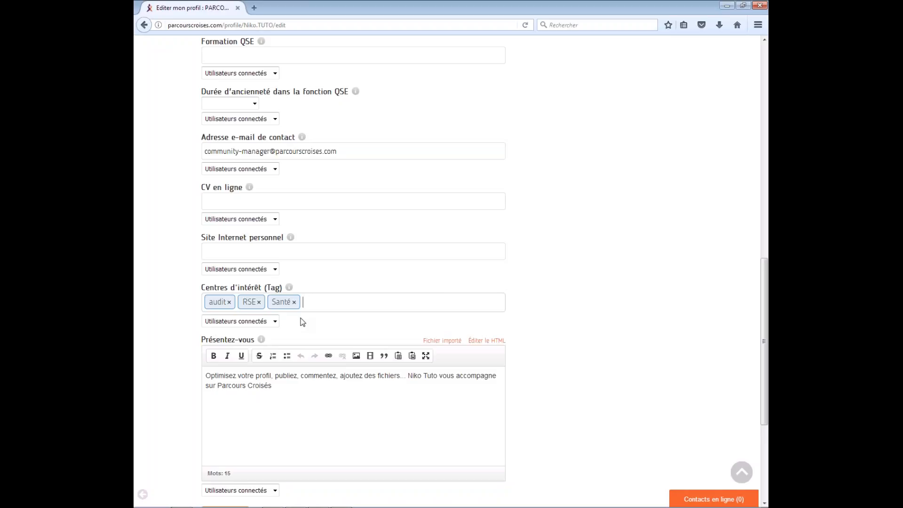
# Step: Remove the RSE tag from the centres of interest, keep the presentation text and save the profile
pyautogui.click(312, 304)
pyautogui.click(260, 303)
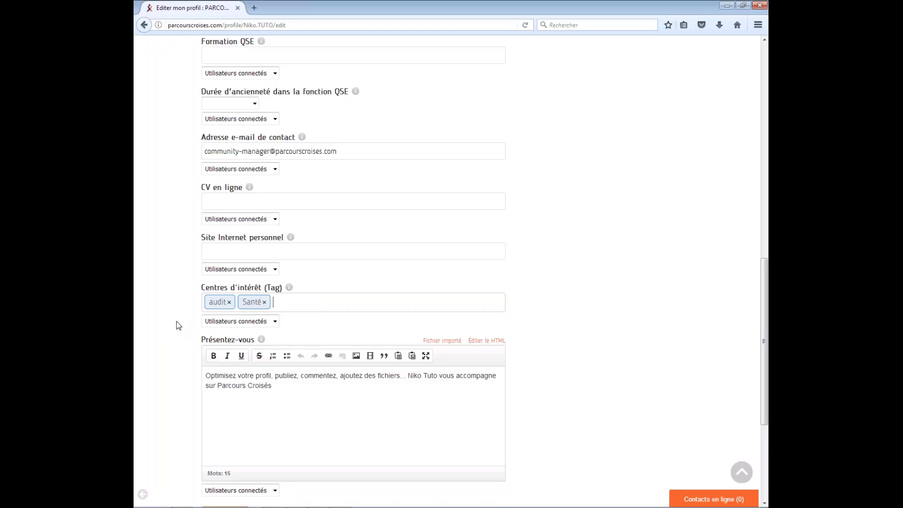
pyautogui.scroll(-2, 177, 326)
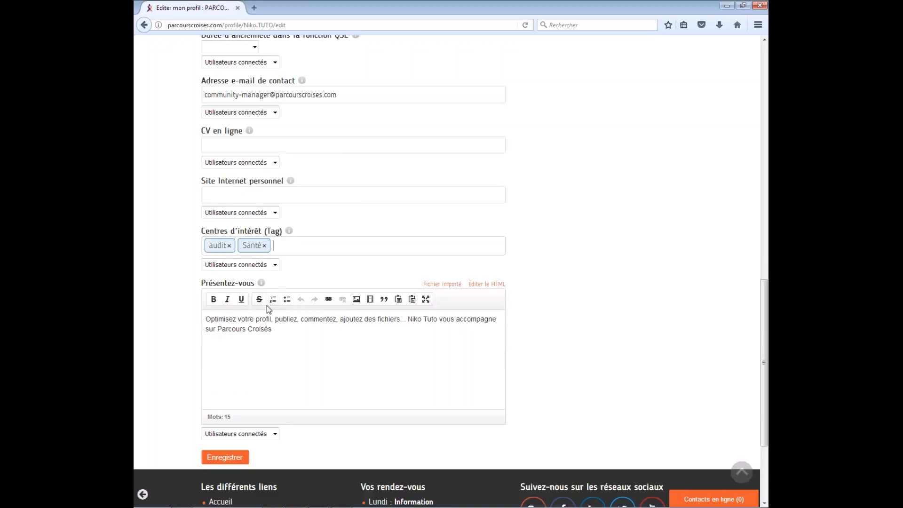
pyautogui.click(280, 328)
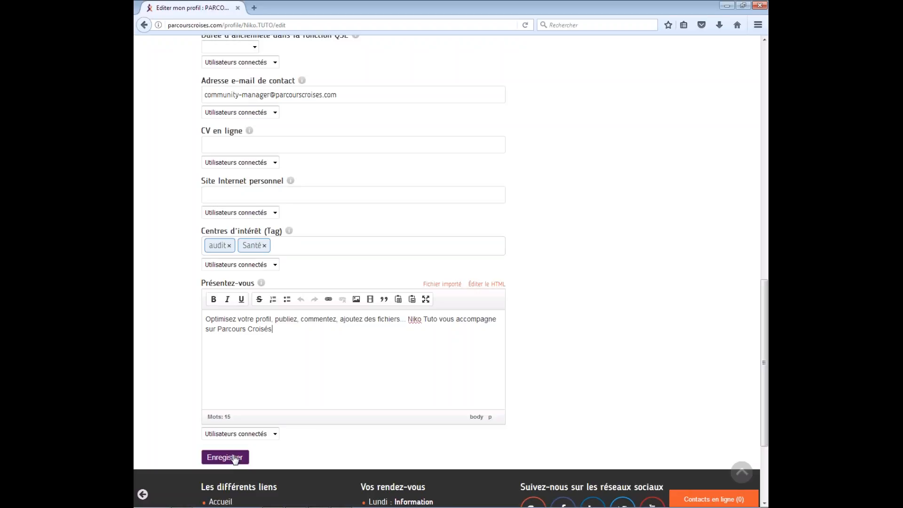
pyautogui.scroll(-3, 234, 459)
pyautogui.click(227, 345)
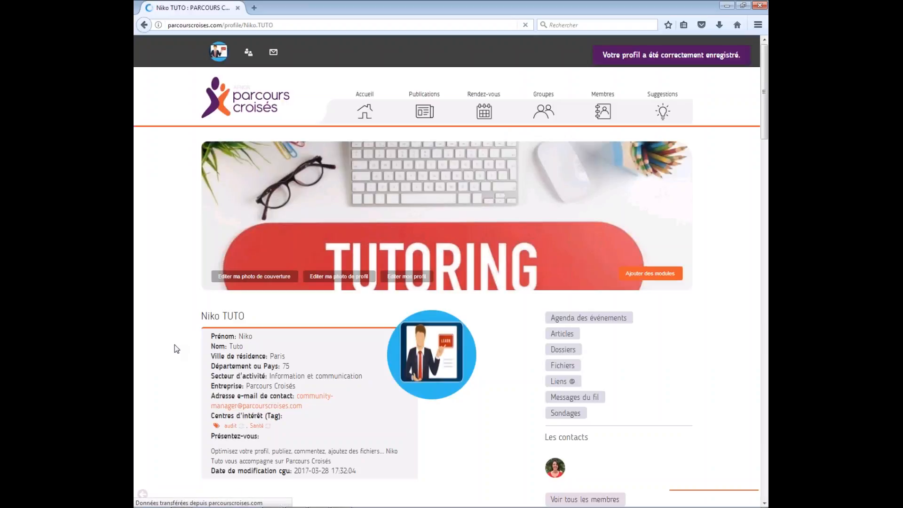
# Step: Switch to the Chrome window logged in as the community manager and examine that account's completed profile as an example
pyautogui.scroll(-1, 176, 347)
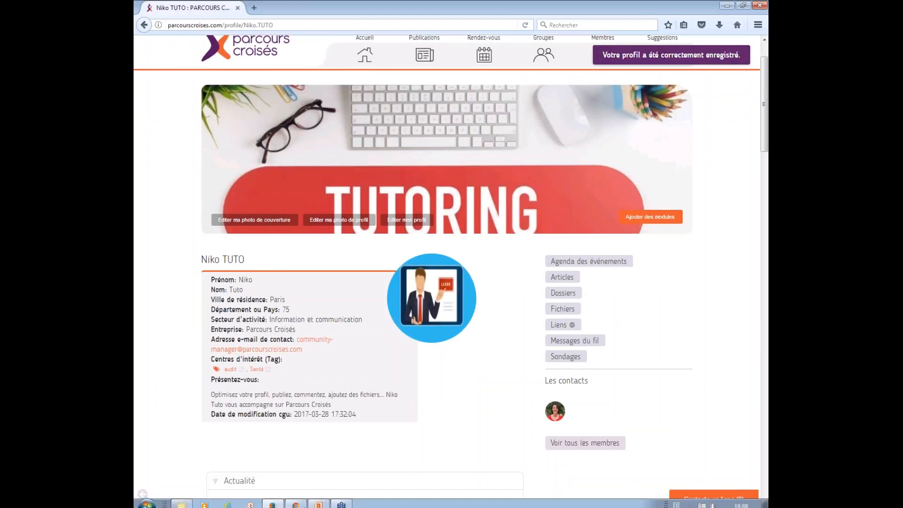
pyautogui.click(277, 502)
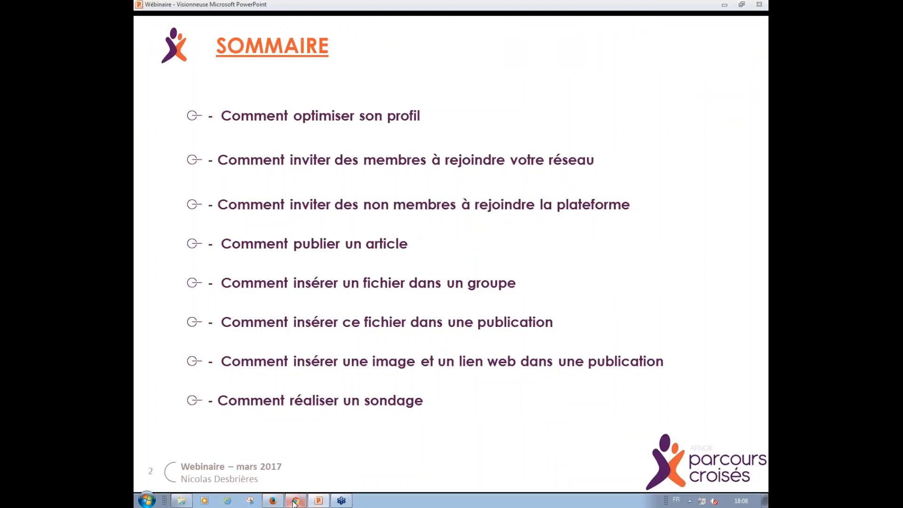
pyautogui.click(295, 501)
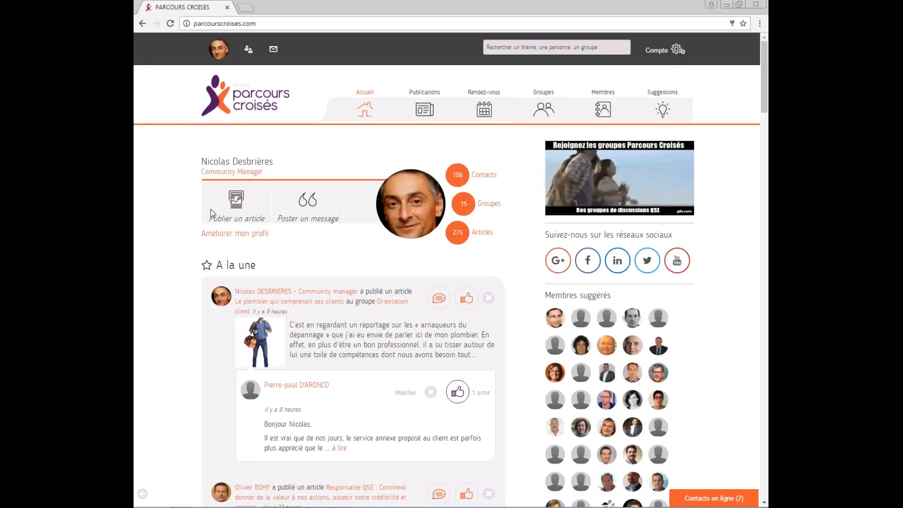
pyautogui.click(218, 55)
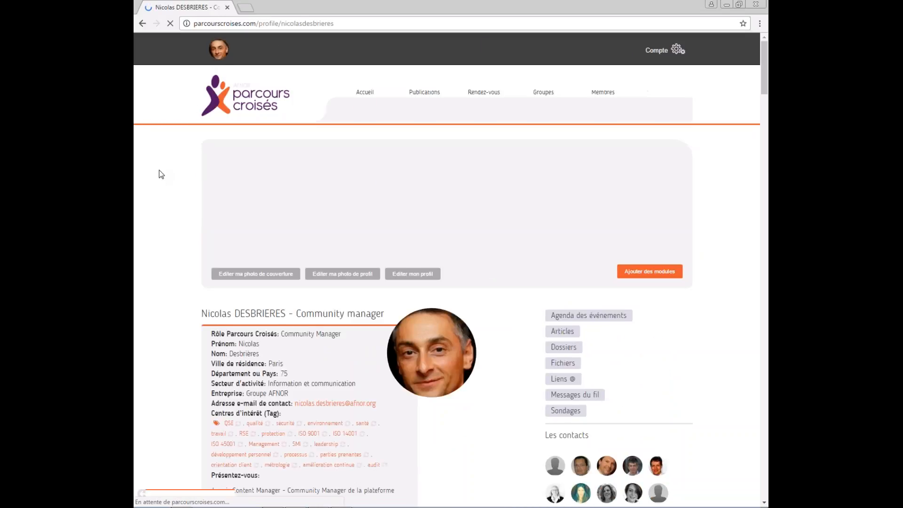
pyautogui.scroll(-2, 158, 174)
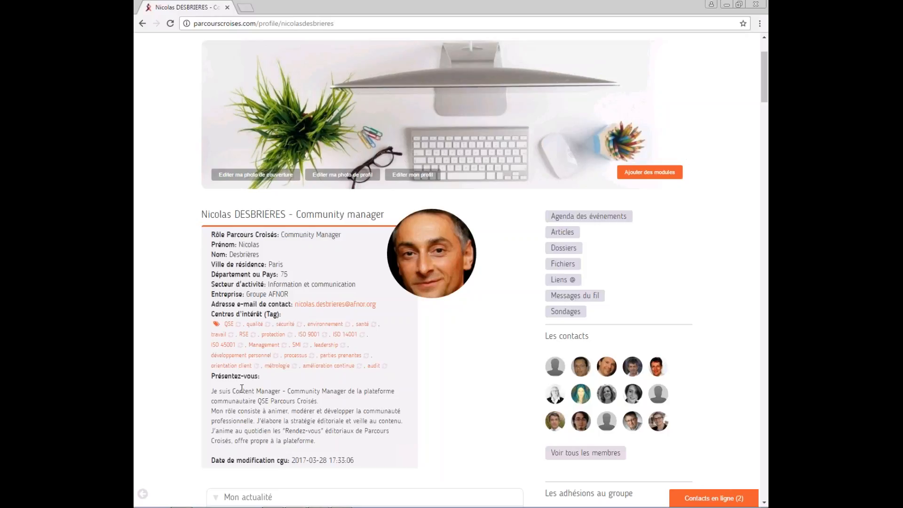
pyautogui.scroll(2, 241, 387)
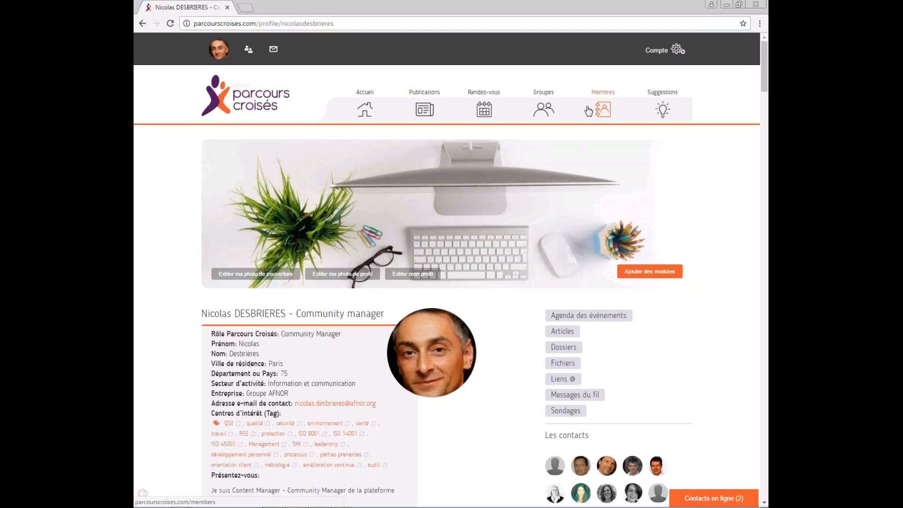
# Step: Open the members directory, list the most popular members and view the profile of the first member in the second row
pyautogui.click(604, 110)
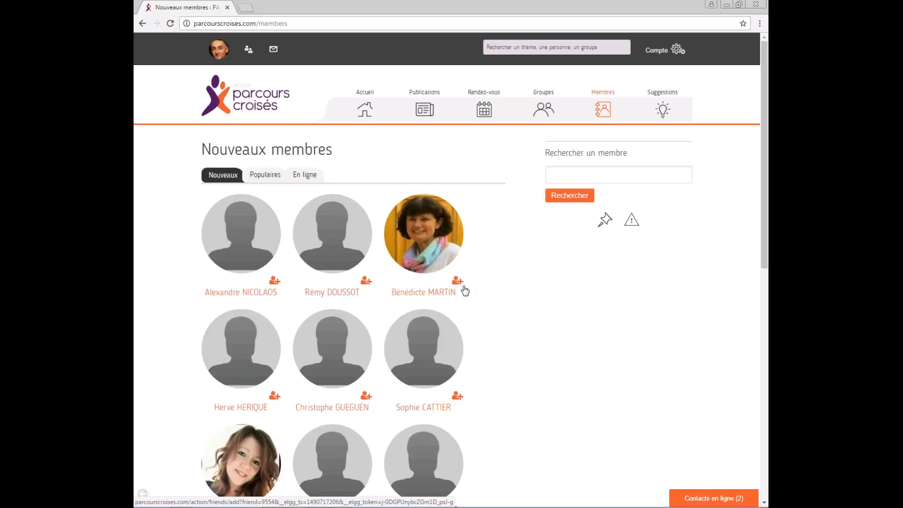
pyautogui.click(266, 181)
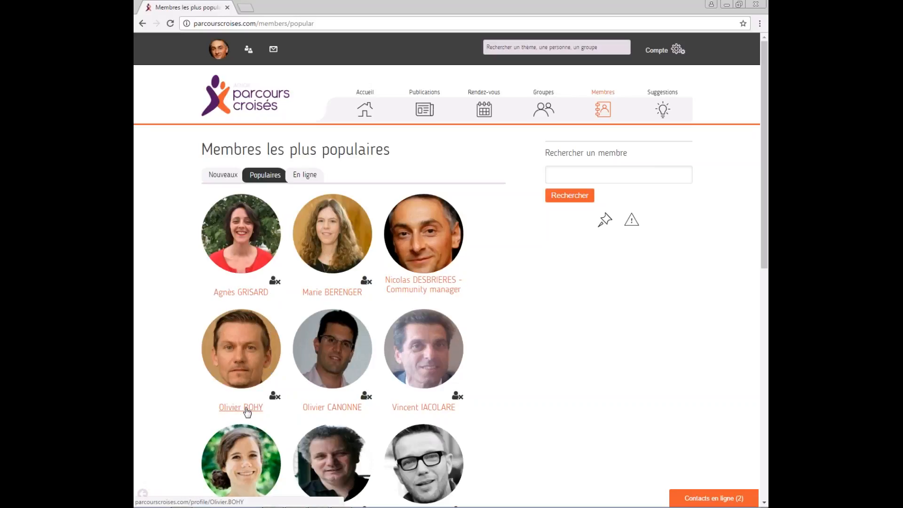
pyautogui.click(247, 411)
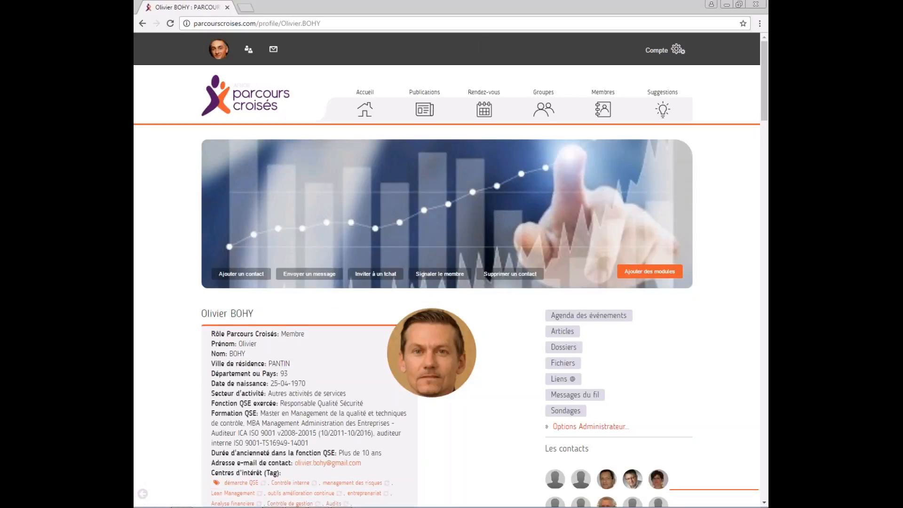
# Step: Search the members directory for RSE and view the profile of the first member in the results
pyautogui.scroll(-2, 201, 371)
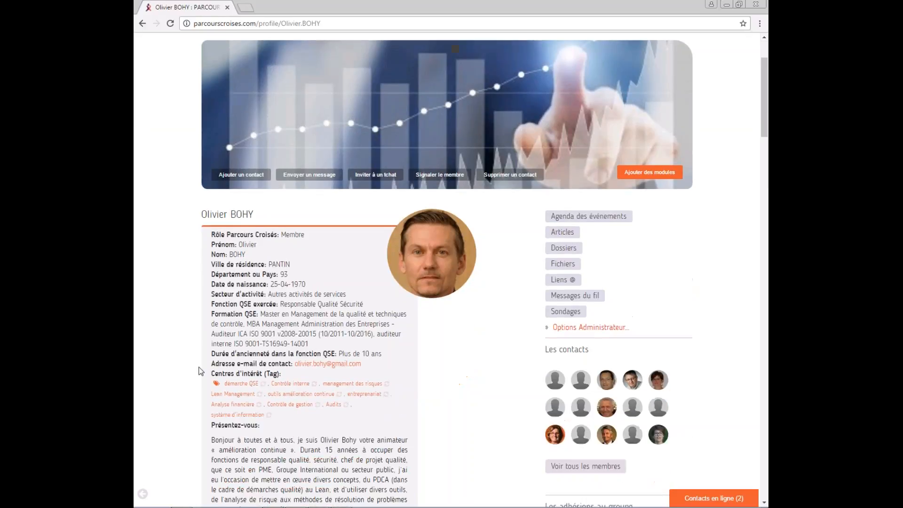
pyautogui.scroll(2, 201, 371)
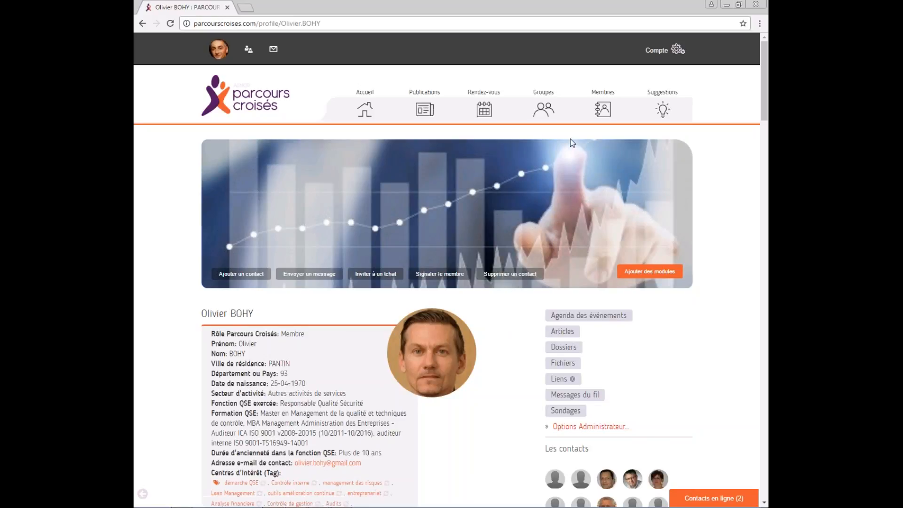
pyautogui.click(603, 113)
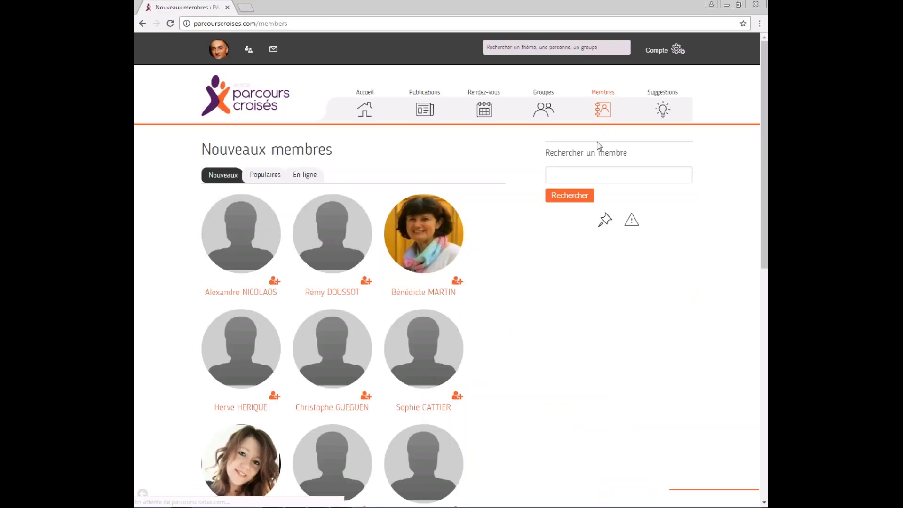
pyautogui.click(582, 173)
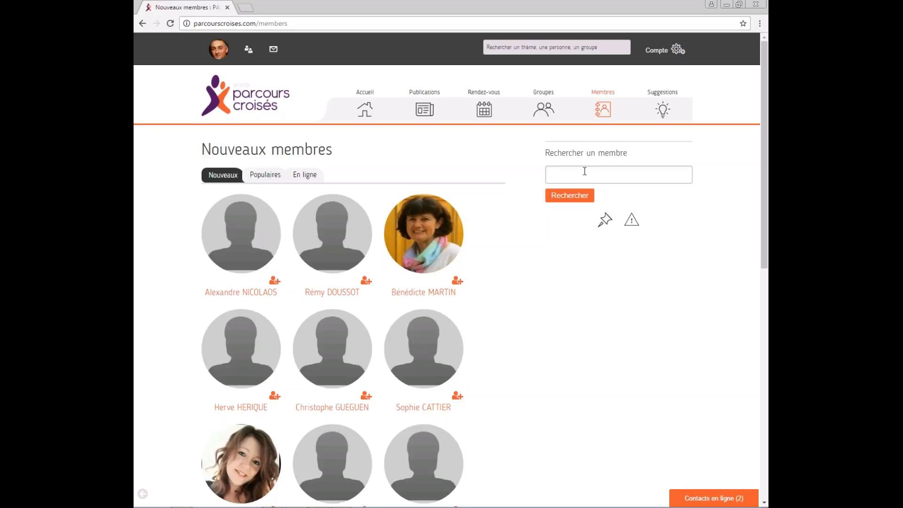
pyautogui.write('RSE')
pyautogui.press('Return')
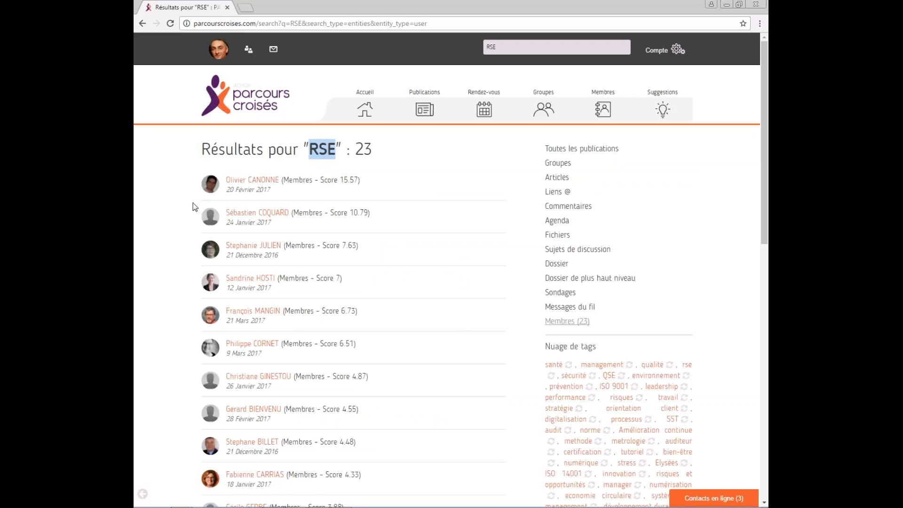
pyautogui.click(232, 182)
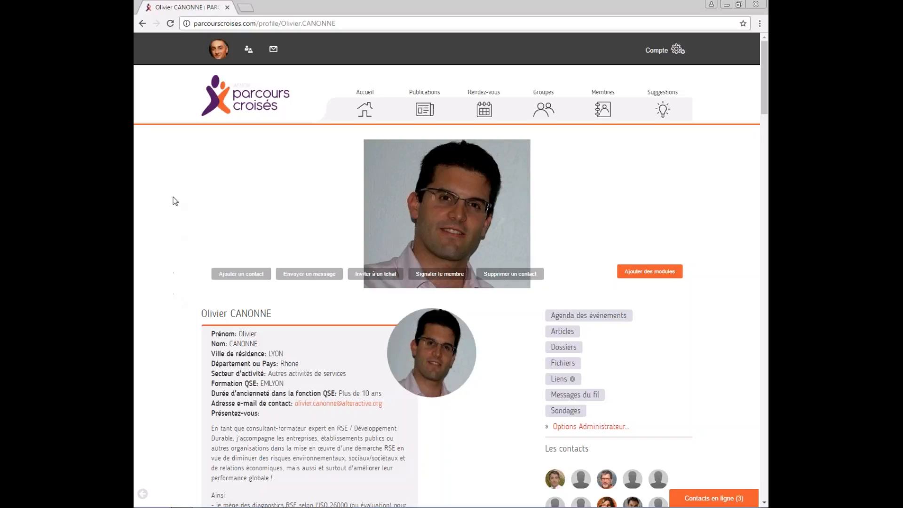
# Step: Open the contacts list, view the form for inviting new people by e-mail, and return to the home page
pyautogui.click(249, 53)
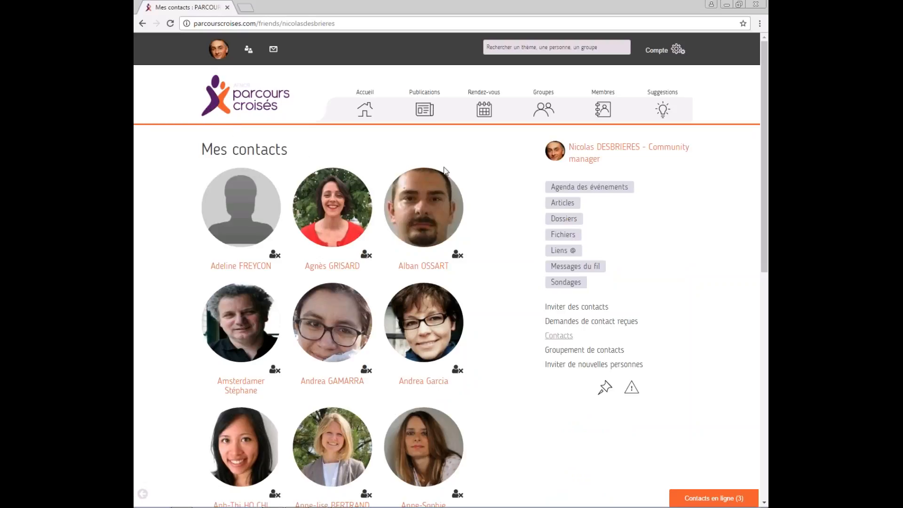
pyautogui.click(593, 367)
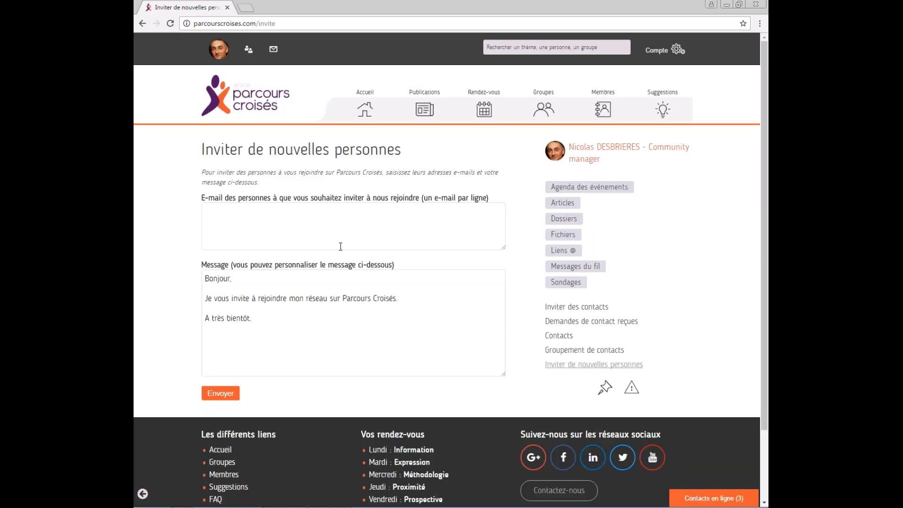
pyautogui.click(238, 214)
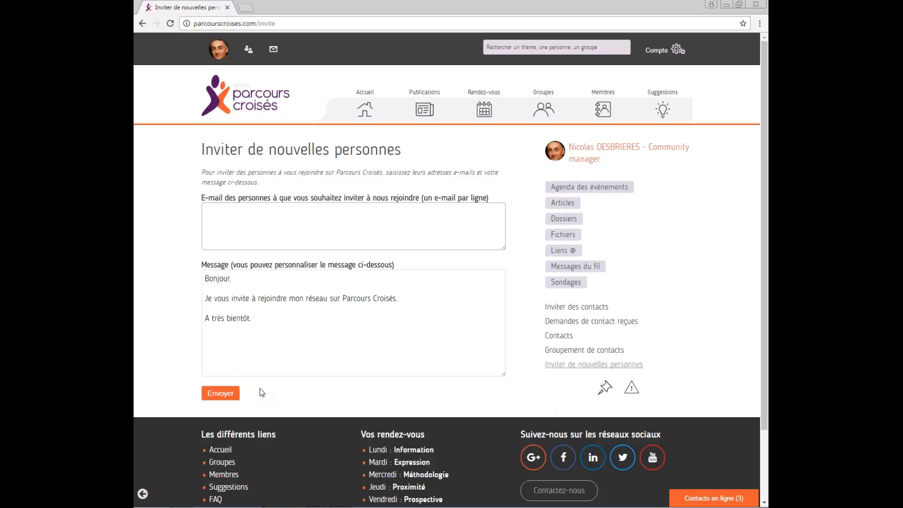
pyautogui.click(218, 107)
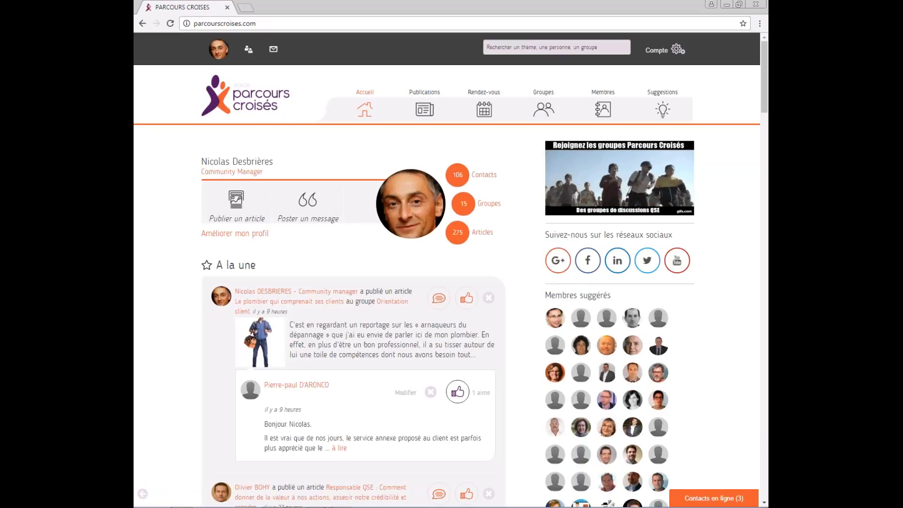
# Step: Switch to the Firefox window with the tutorial account and open the Tuto Démo group from its own groups
pyautogui.moveTo(287, 504)
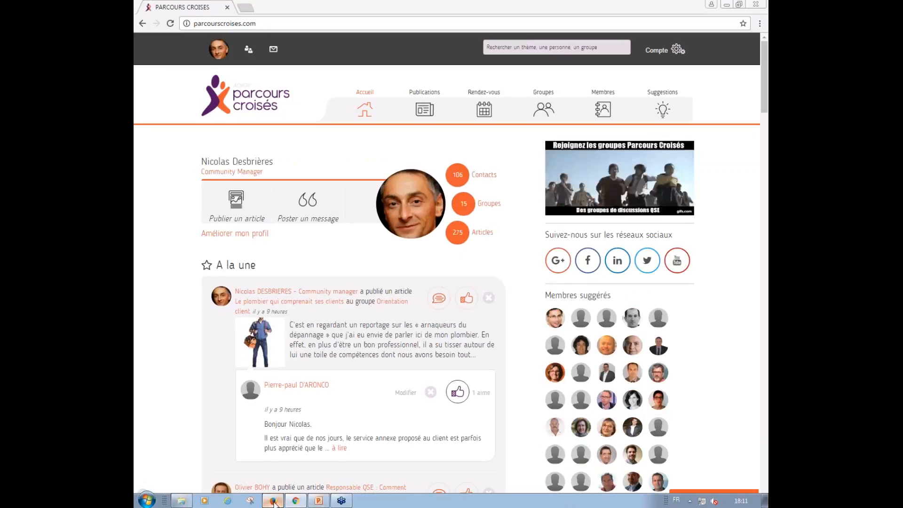
pyautogui.click(273, 500)
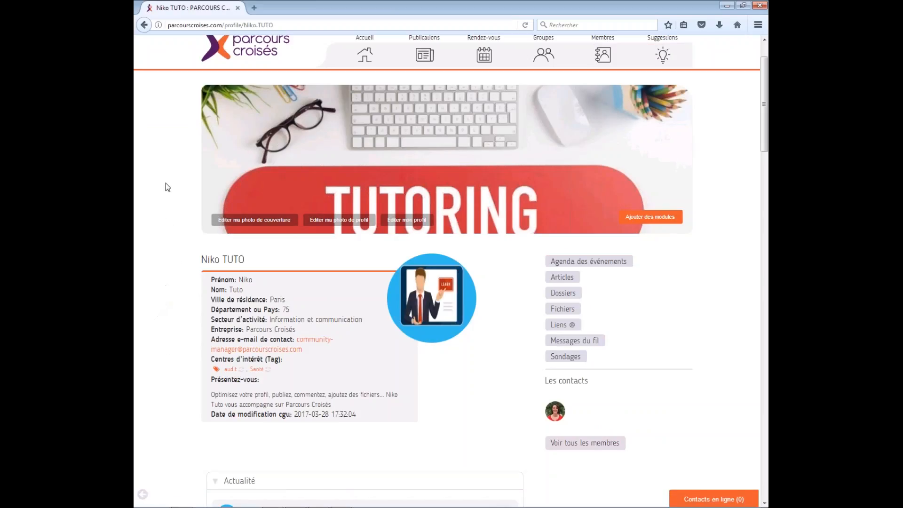
pyautogui.click(214, 49)
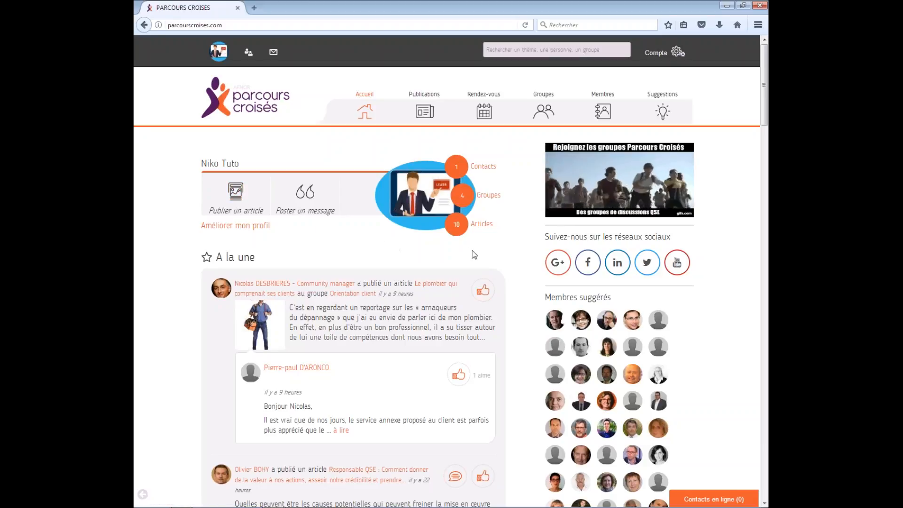
pyautogui.click(490, 200)
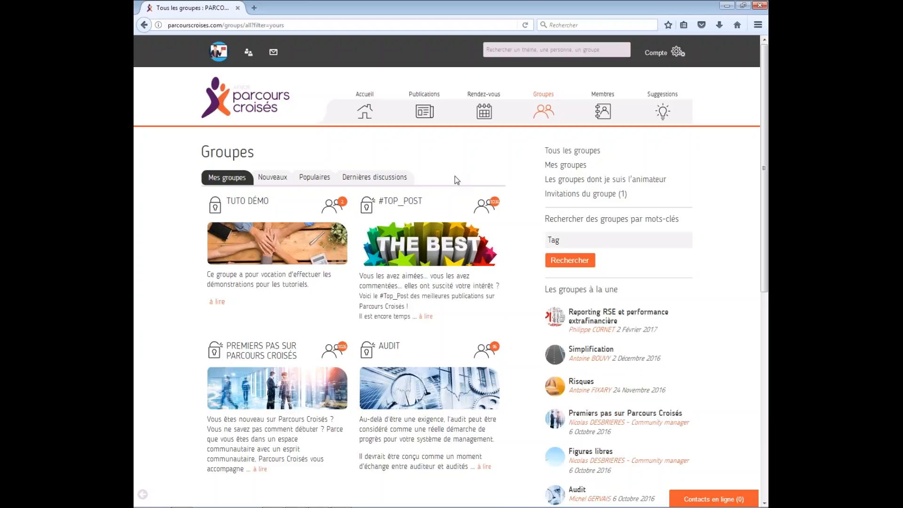
pyautogui.click(244, 203)
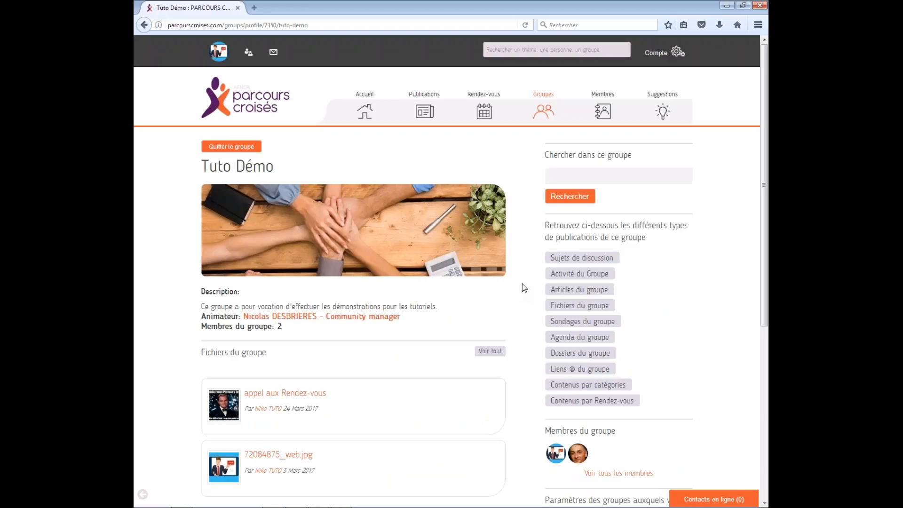
# Step: Start a new article in the Tuto Démo group and title it "Devenir un bon animateur Parcours Croisés"
pyautogui.click(558, 294)
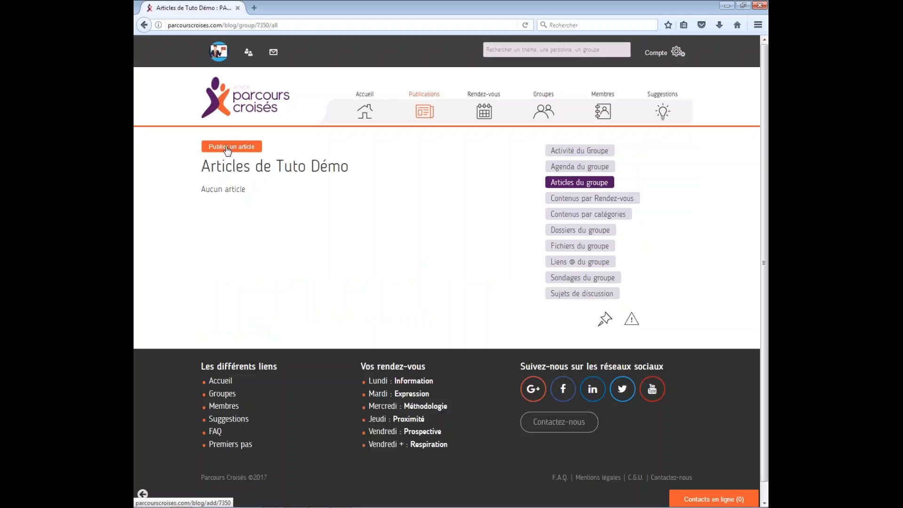
pyautogui.click(228, 148)
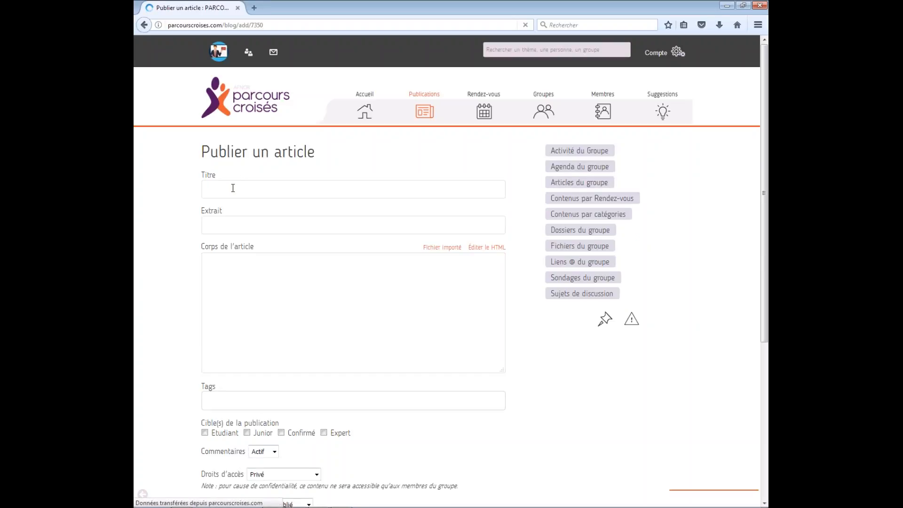
pyautogui.click(233, 188)
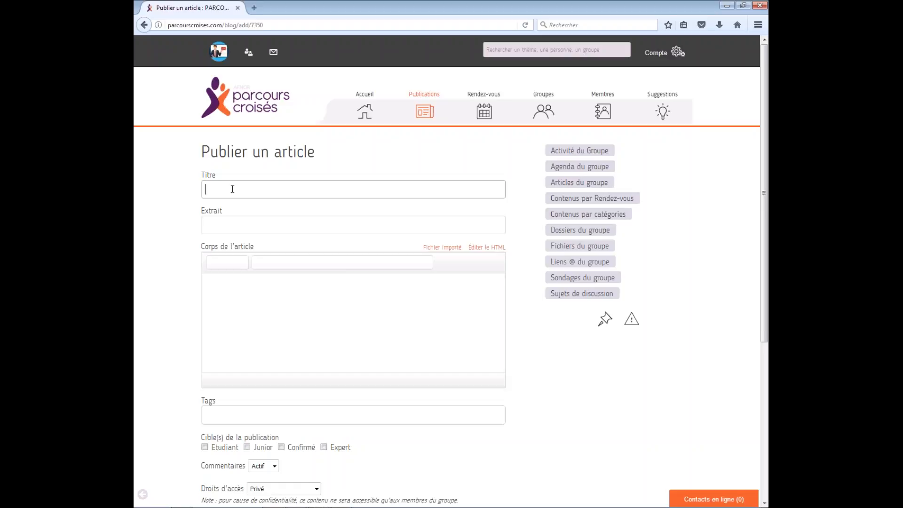
pyautogui.write('DEvenir un bon animateur')
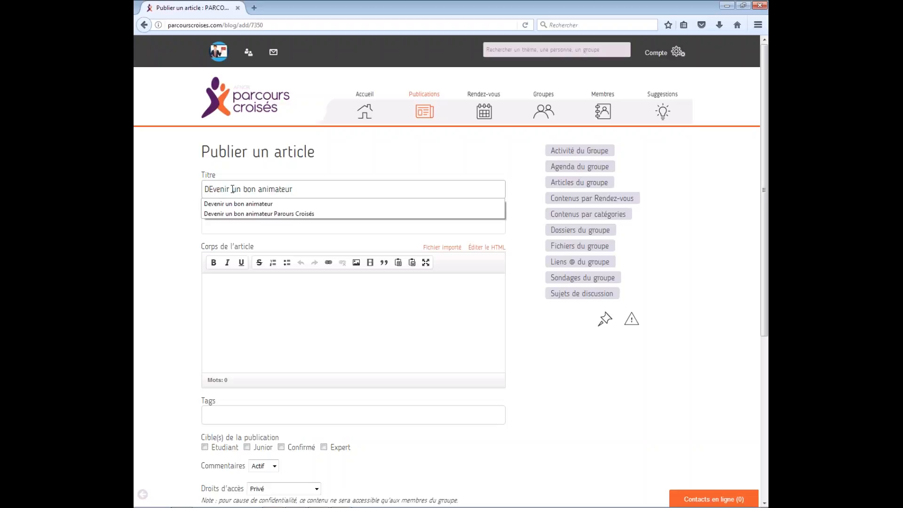
pyautogui.write(' Parcour')
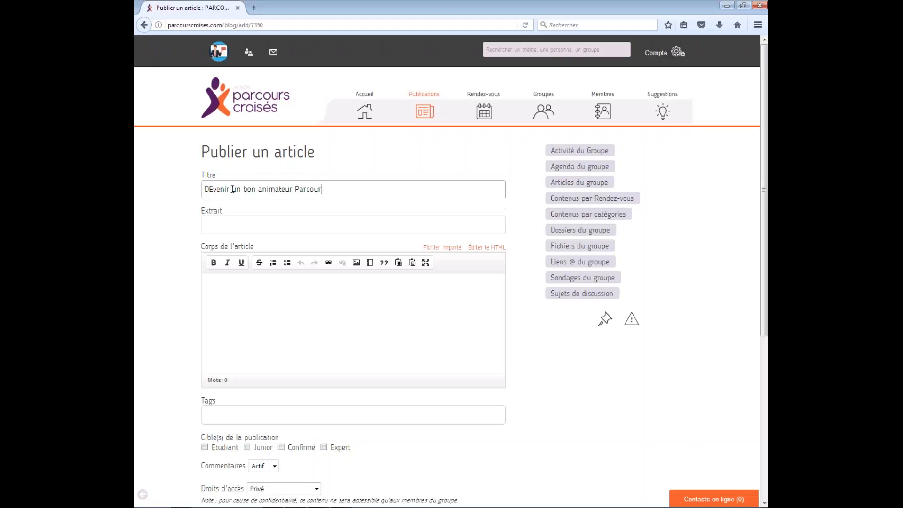
pyautogui.write('s Croisés')
pyautogui.click(213, 188)
pyautogui.press('BackSpace')
pyautogui.write('e')
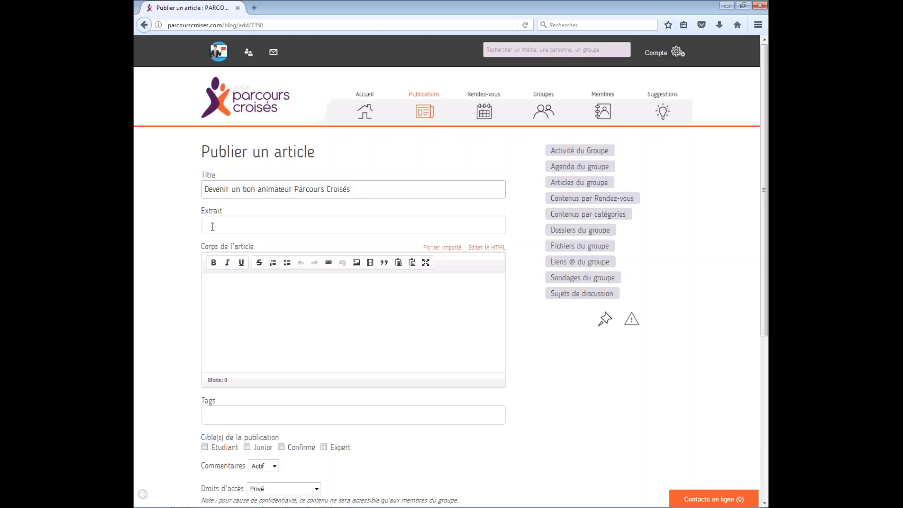
# Step: Write the article body as "Tutoriel :" followed by a new paragraph "Comment devenir un bon animateur Parcours Croisés"
pyautogui.click(213, 286)
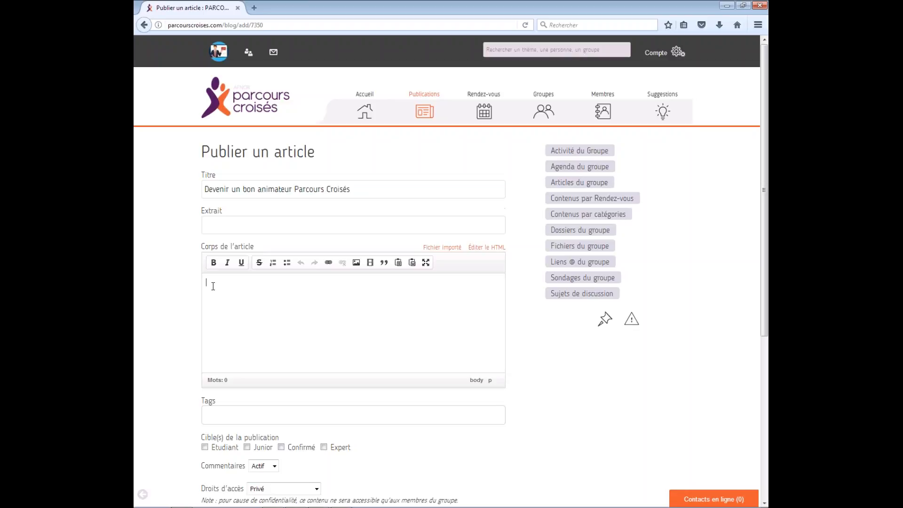
pyautogui.write('Tutoriel : ')
pyautogui.write('Comment dev')
pyautogui.write('e')
pyautogui.write('nir un')
pyautogui.write(' bon animat')
pyautogui.write('eur ')
pyautogui.write('Paro')
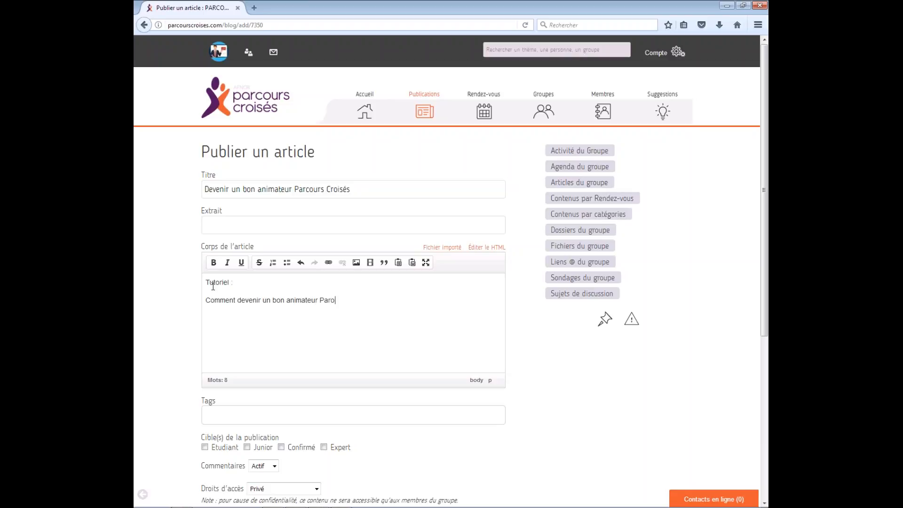
pyautogui.press('BackSpace')
pyautogui.write('cours Croisés')
# Step: Add the tag animation to the article and set its target audiences to Junior, Confirmé and Expert
pyautogui.scroll(-2, 223, 358)
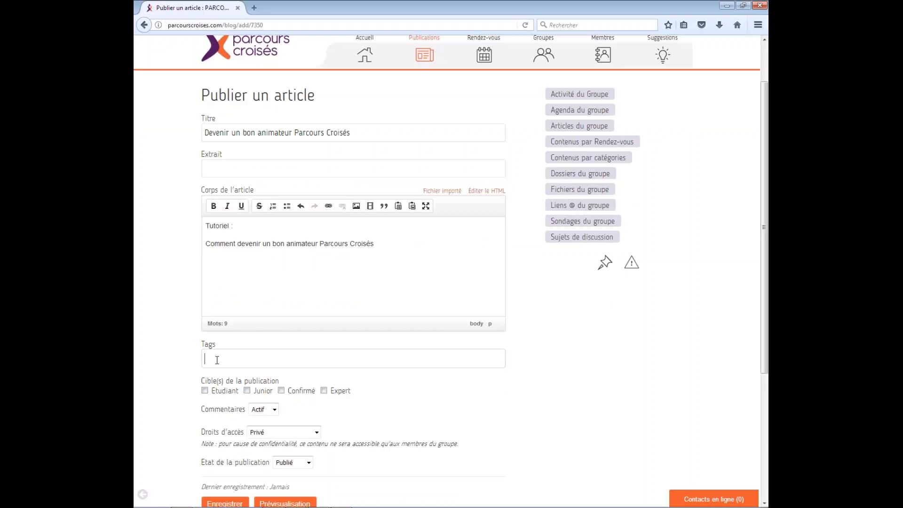
pyautogui.write('animation')
pyautogui.press('Return')
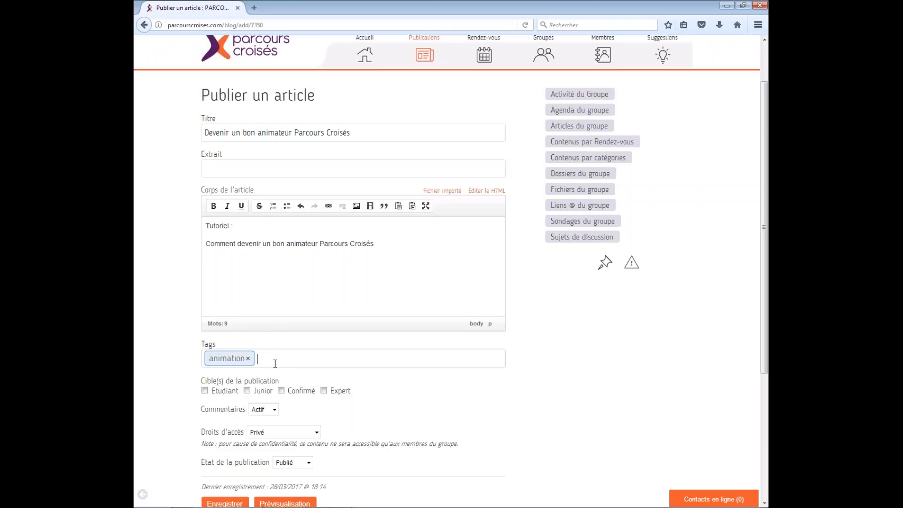
pyautogui.scroll(-2, 187, 376)
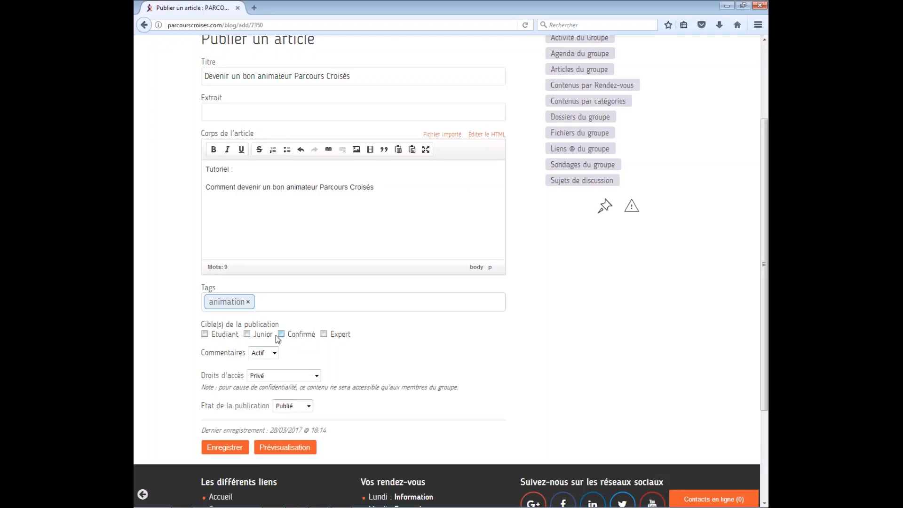
pyautogui.click(246, 334)
pyautogui.click(284, 334)
pyautogui.click(324, 333)
# Step: Set the article's access rights to "Groupe : Tuto Démo", keep its publication state as Publié and save it
pyautogui.scroll(-2, 291, 352)
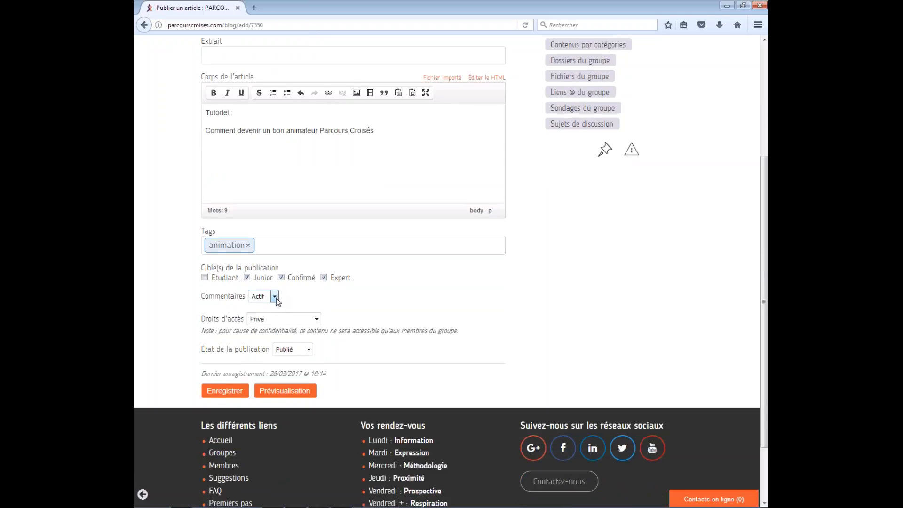
pyautogui.click(317, 319)
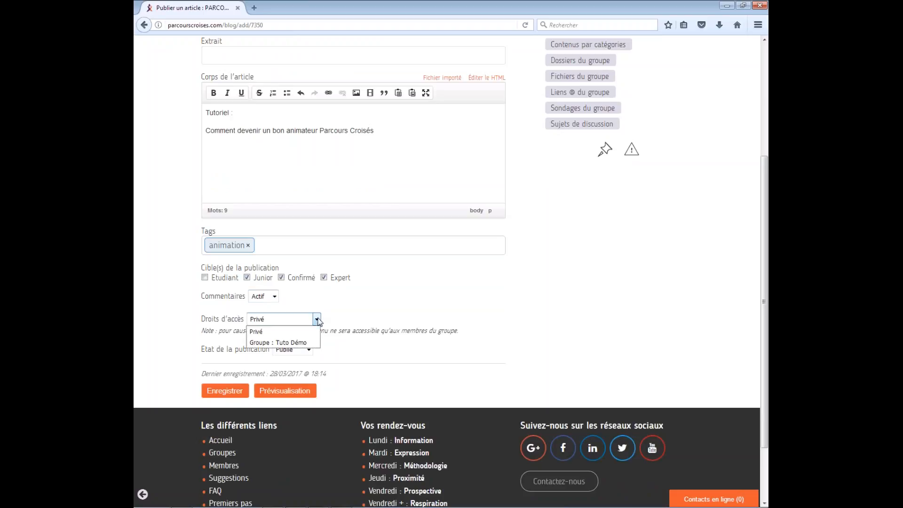
pyautogui.click(305, 343)
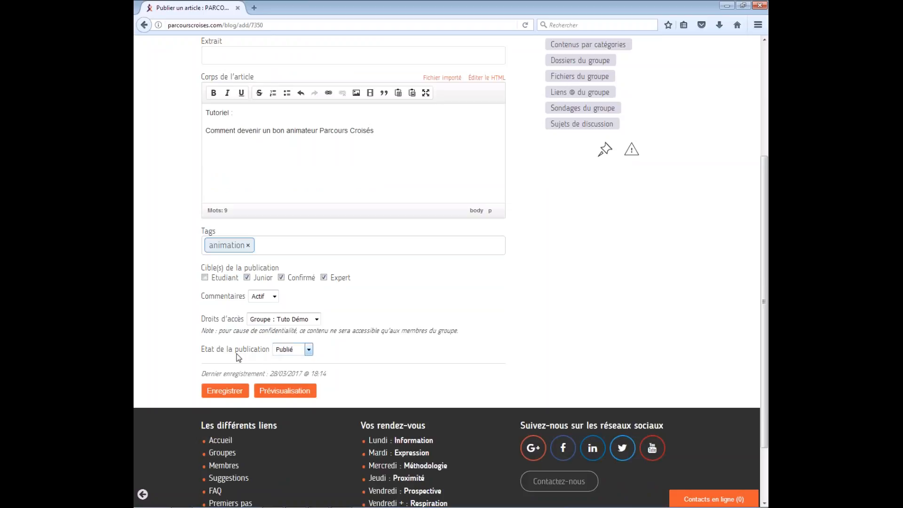
pyautogui.click(308, 350)
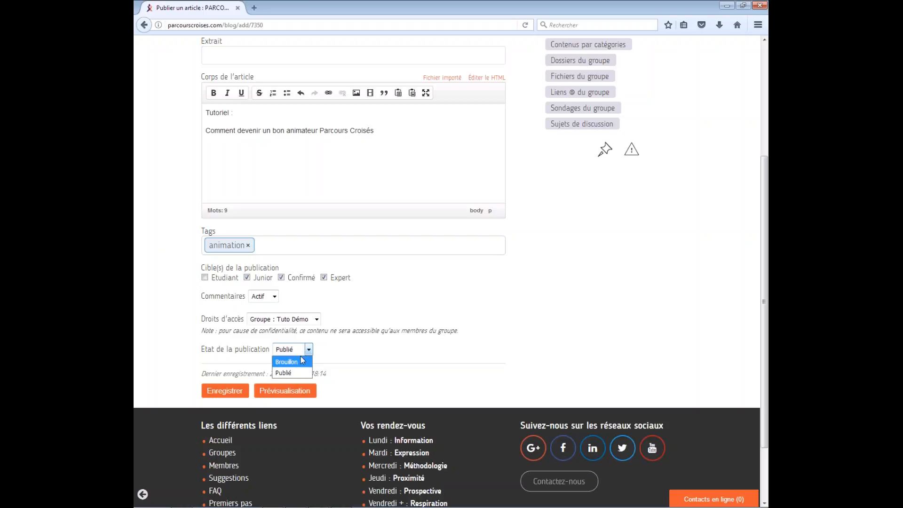
pyautogui.click(292, 371)
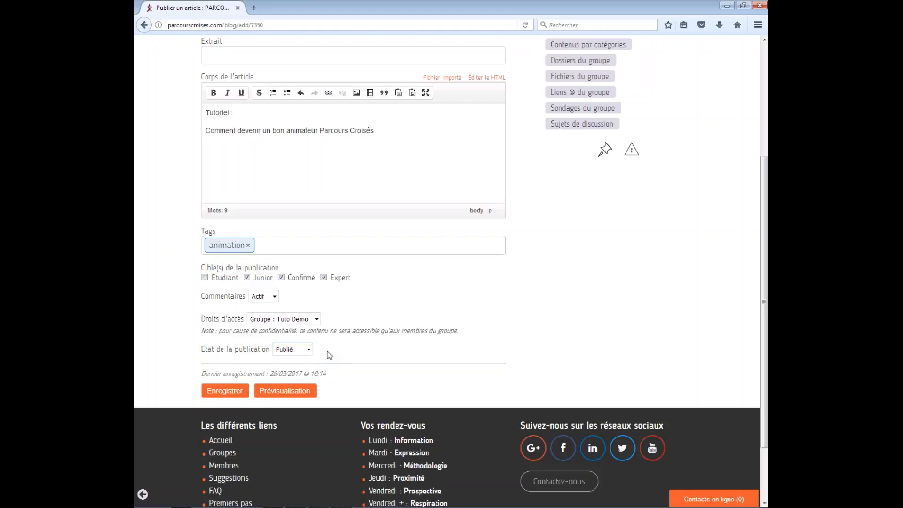
pyautogui.click(237, 394)
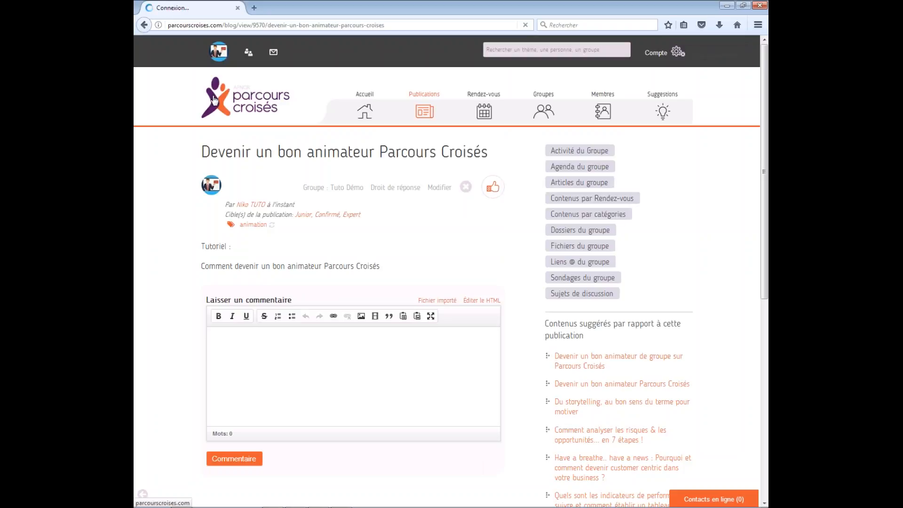
# Step: Return to the home page and open the Tuto Démo group to check the article in its activity
pyautogui.click(219, 108)
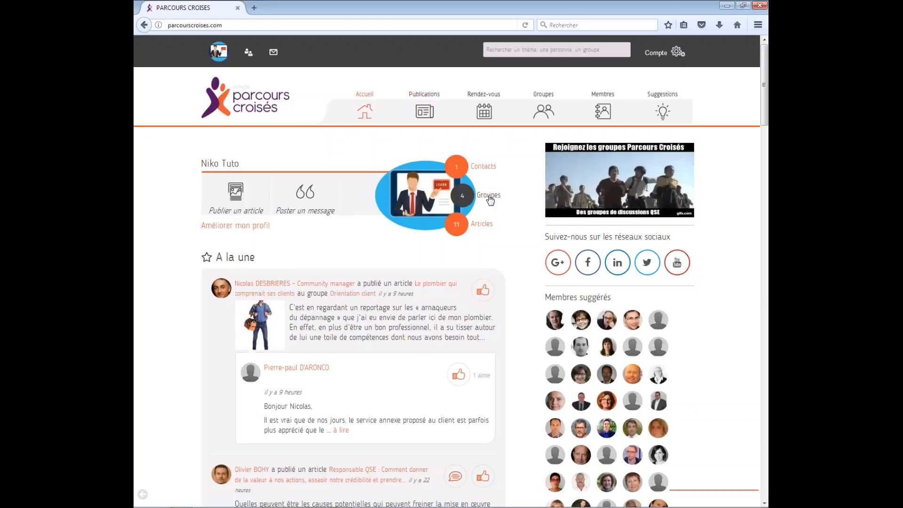
pyautogui.click(489, 200)
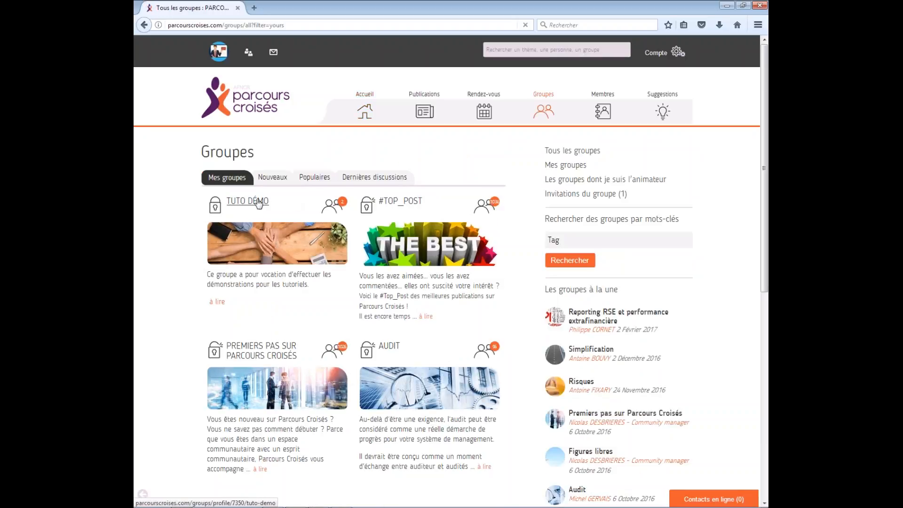
pyautogui.click(257, 202)
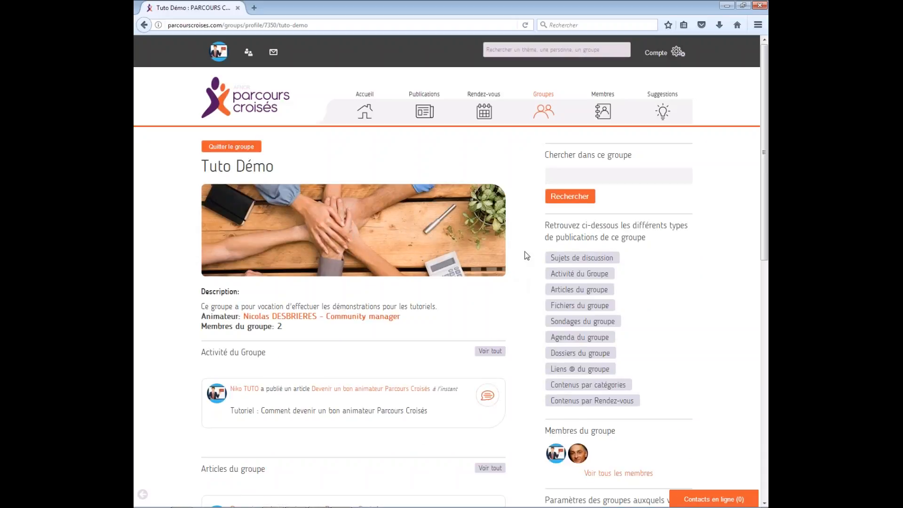
# Step: Start a new file upload in the Tuto Démo group's files and choose "Devenir un bon animateur d'un groupe Parcours Croisés.pdf"
pyautogui.click(574, 310)
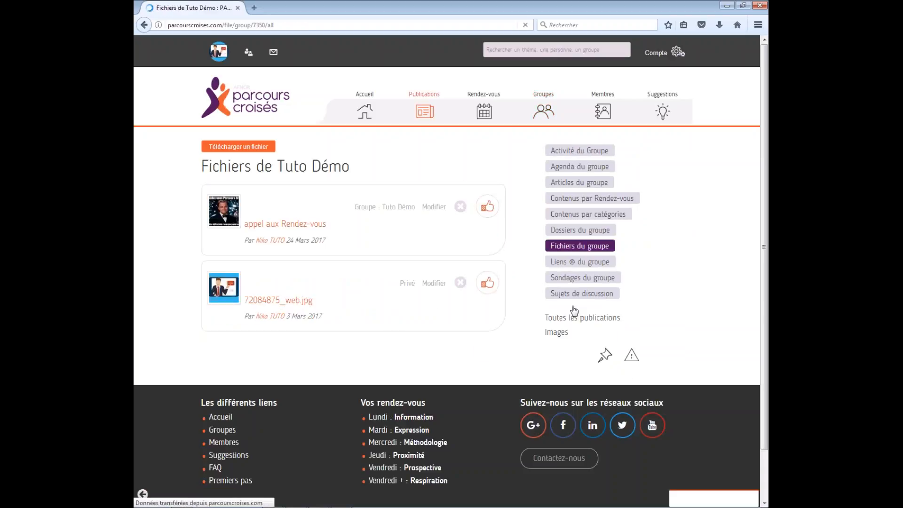
pyautogui.click(250, 149)
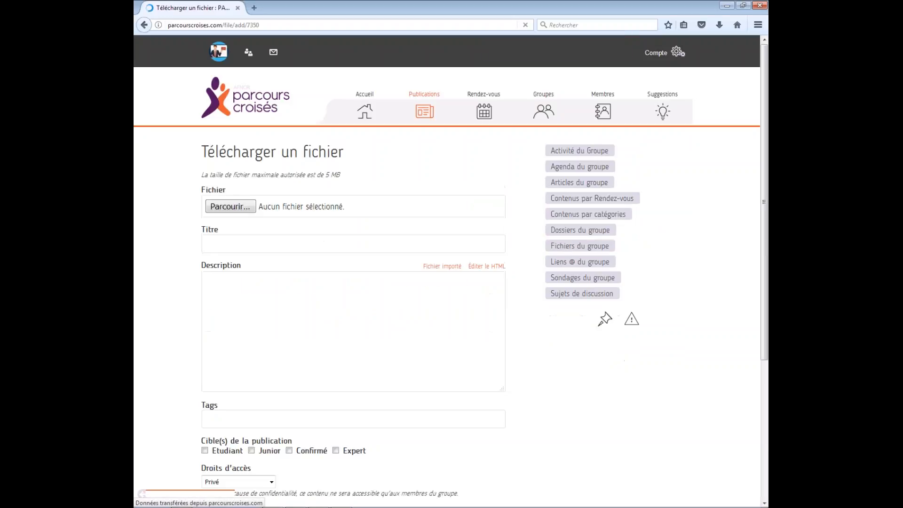
pyautogui.click(235, 208)
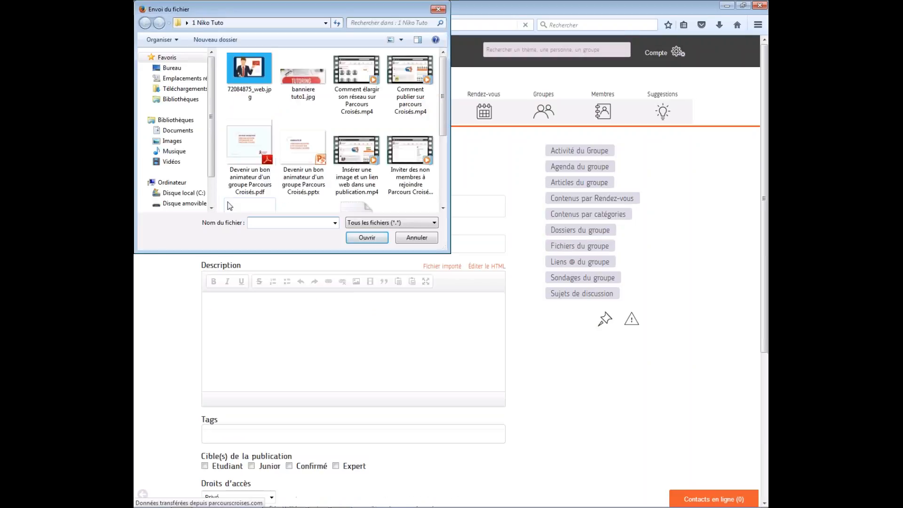
pyautogui.doubleClick(243, 151)
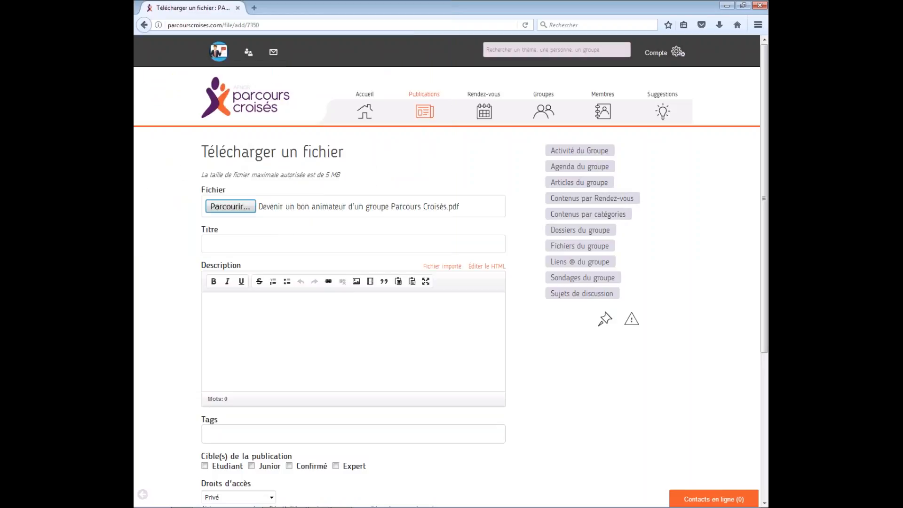
# Step: Title the file "Devenir un bon animateur Parcours Croisés"
pyautogui.click(258, 241)
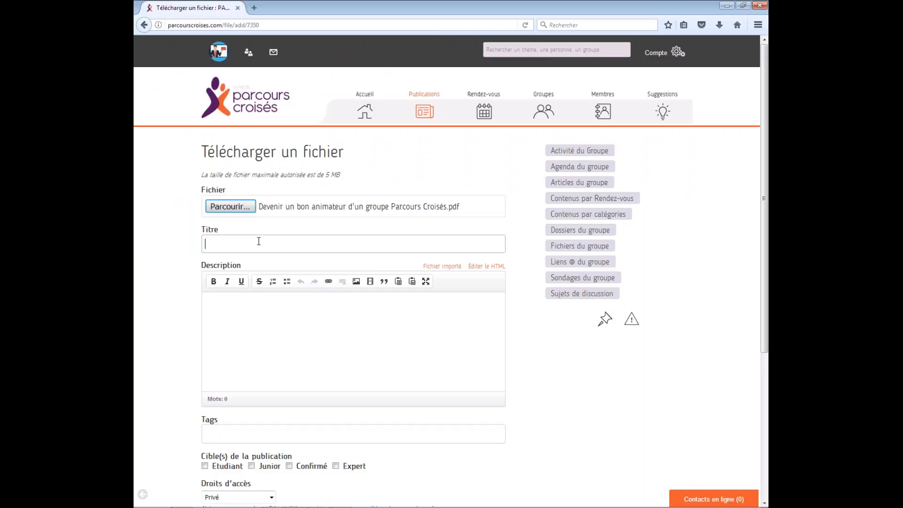
pyautogui.write('D')
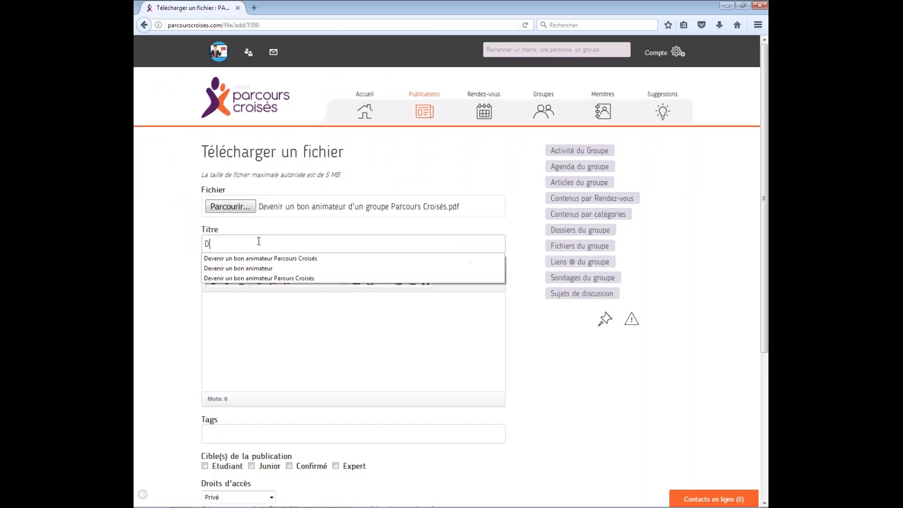
pyautogui.write('evenir un bon animateur')
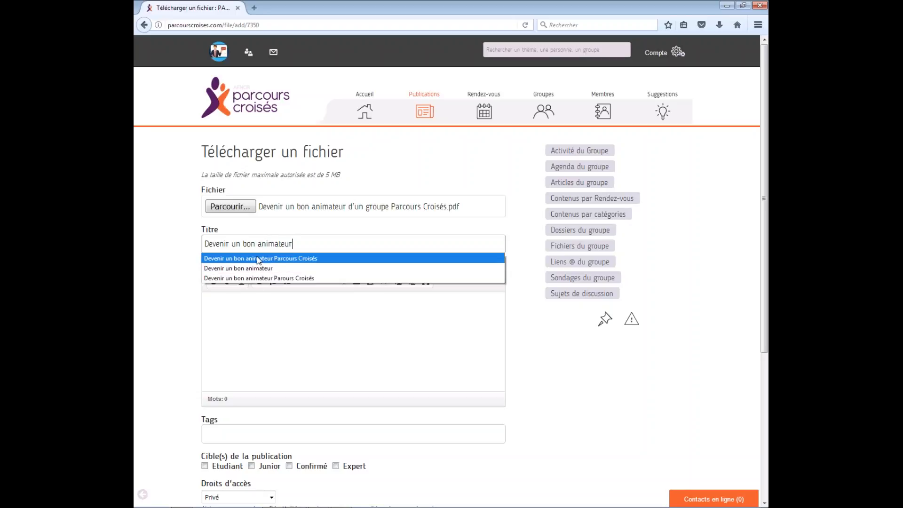
pyautogui.click(258, 258)
# Step: Leave the file's description empty and add the tag animation
pyautogui.click(267, 299)
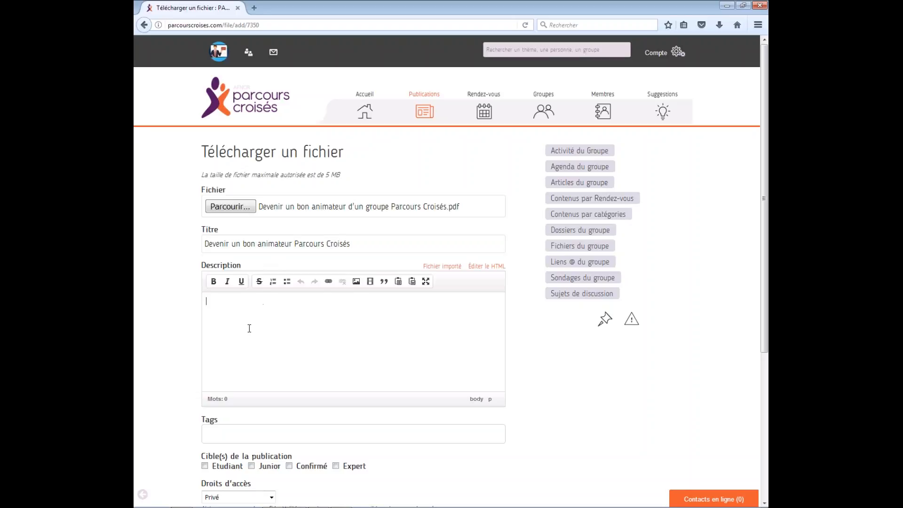
pyautogui.scroll(-3, 240, 331)
pyautogui.click(232, 323)
pyautogui.write('animatio')
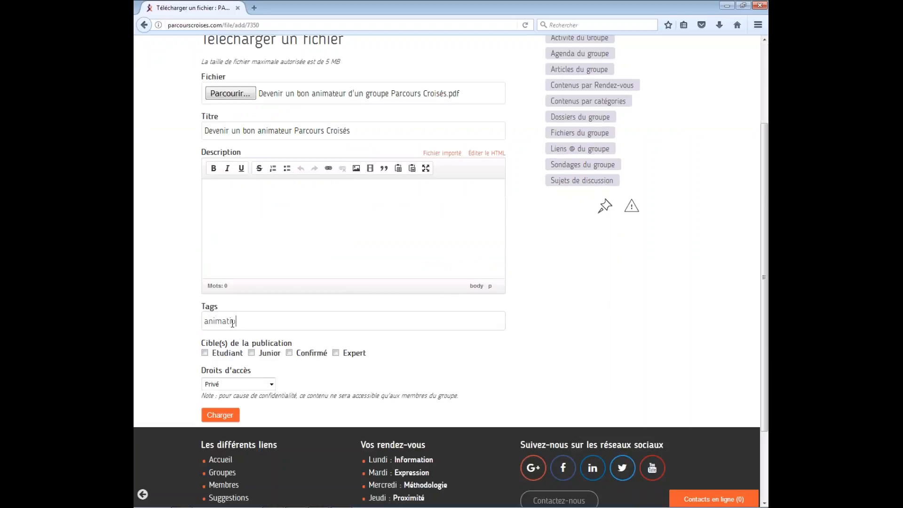
pyautogui.write('n')
pyautogui.press('Return')
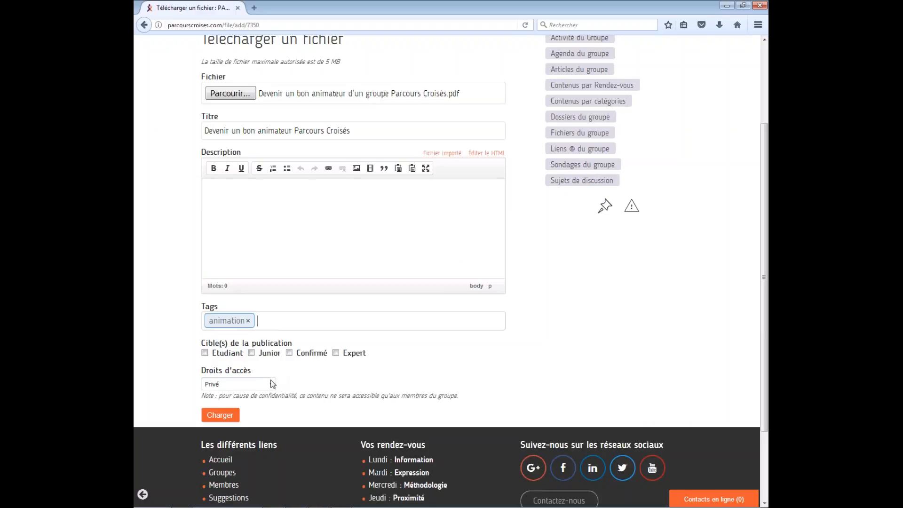
# Step: Set the file's access rights to "Groupe : Tuto Démo" and upload it
pyautogui.click(273, 383)
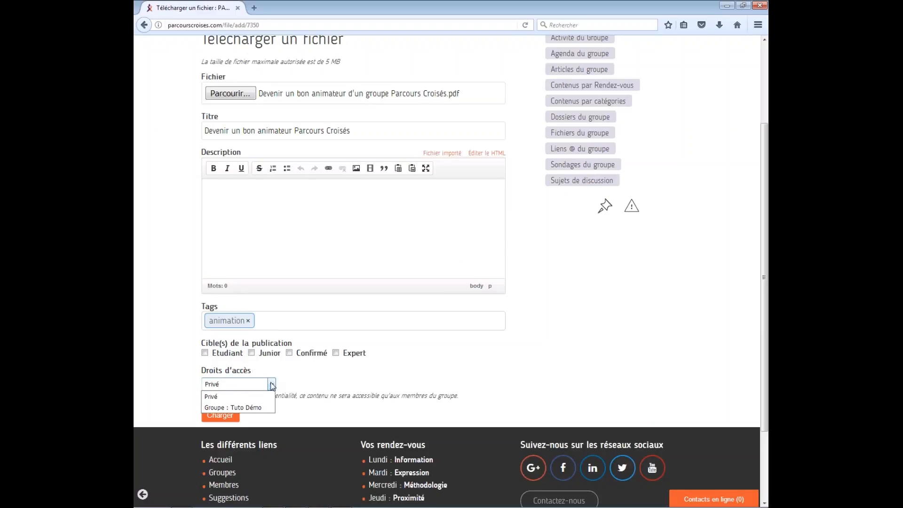
pyautogui.click(263, 408)
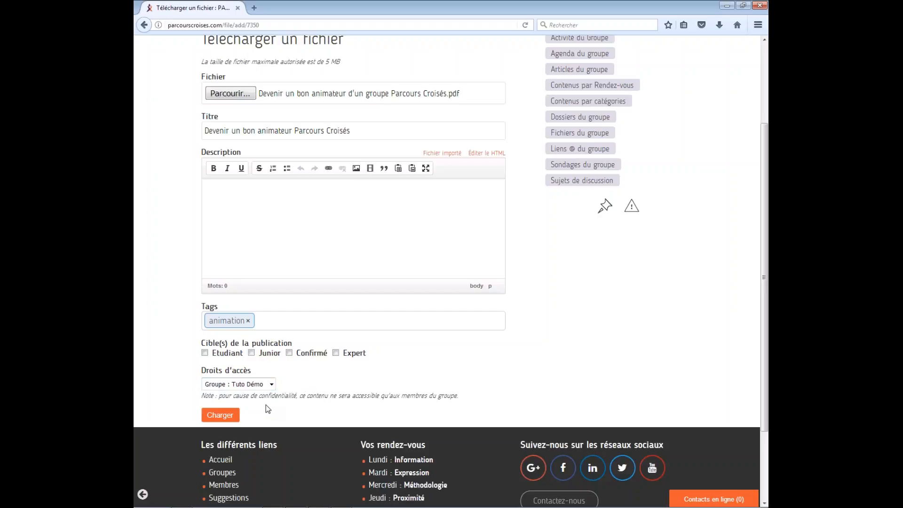
pyautogui.click(231, 418)
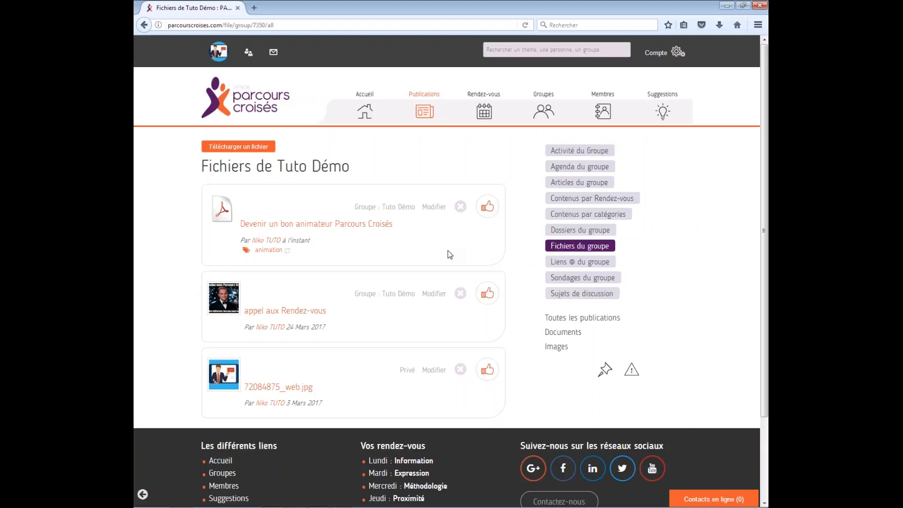
# Step: Open the uploaded PDF from its "Devenir un bon animateur Parcours Croisés" file page and copy its web address
pyautogui.click(337, 225)
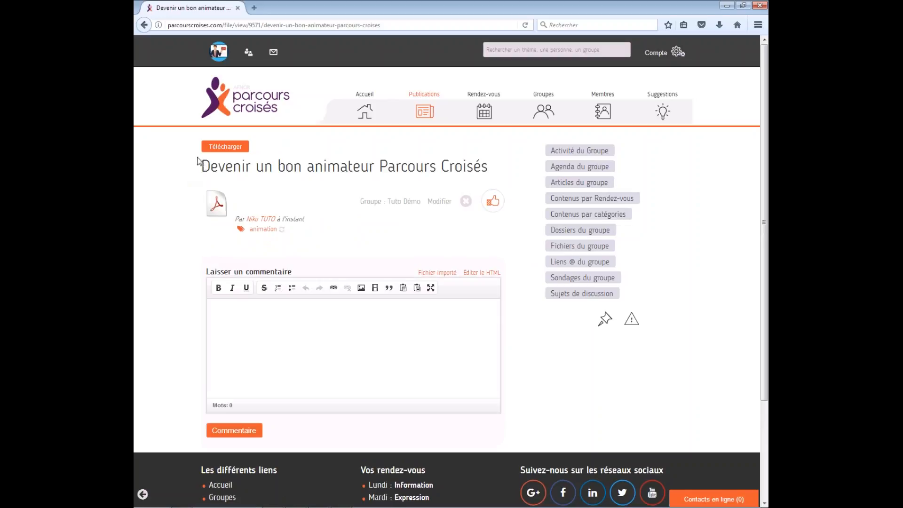
pyautogui.click(225, 148)
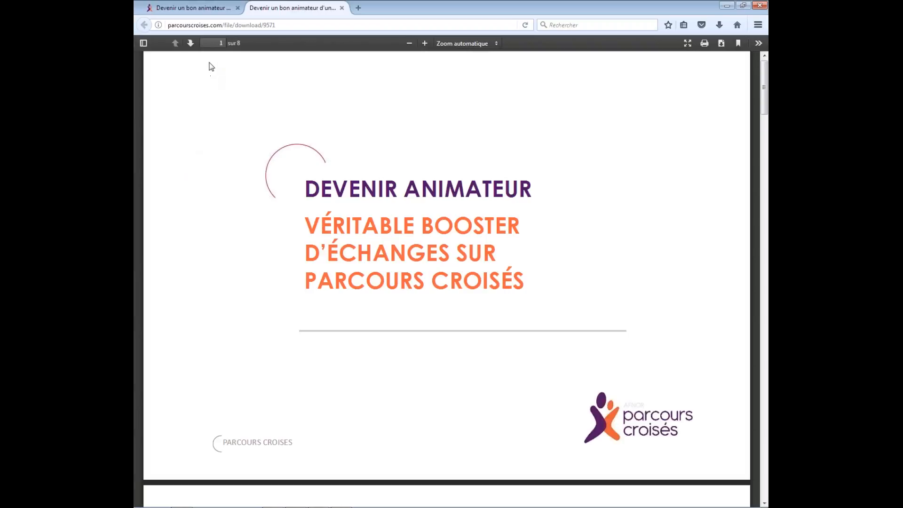
pyautogui.click(207, 25)
pyautogui.hotkey('ctrl', 'c')
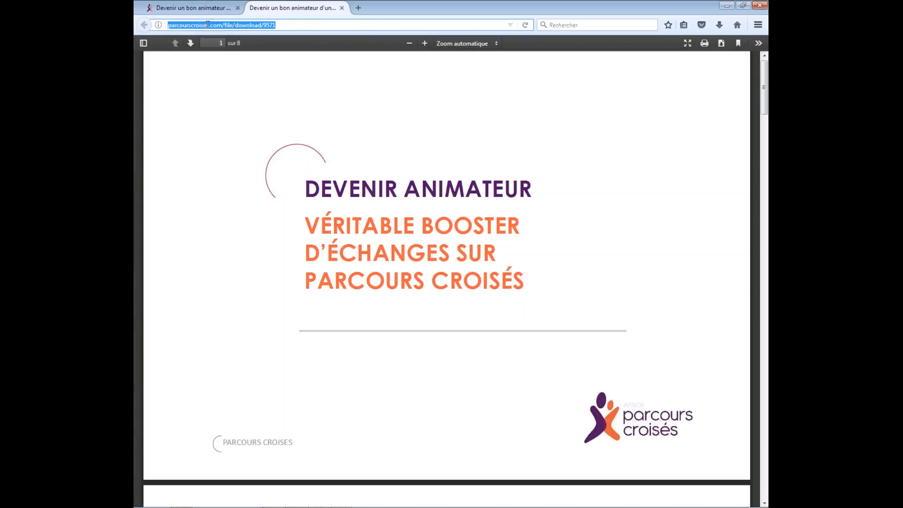
pyautogui.rightClick(207, 24)
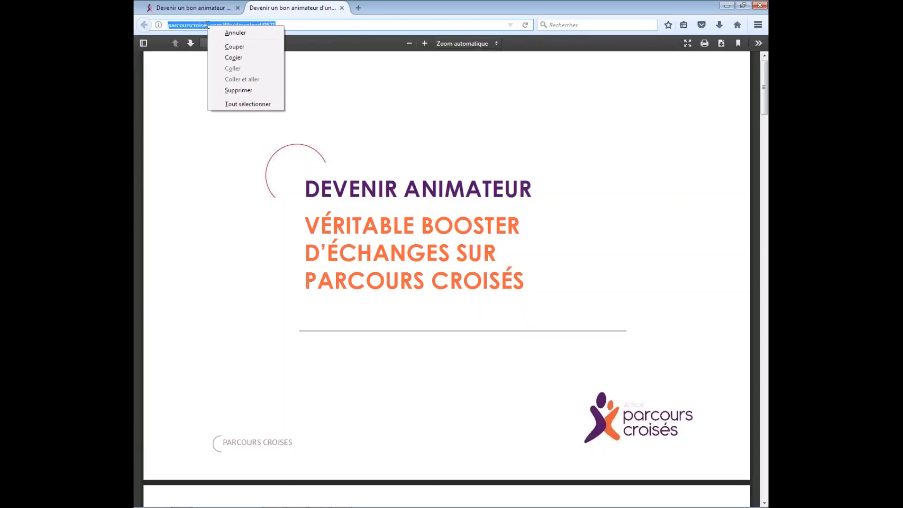
pyautogui.click(233, 58)
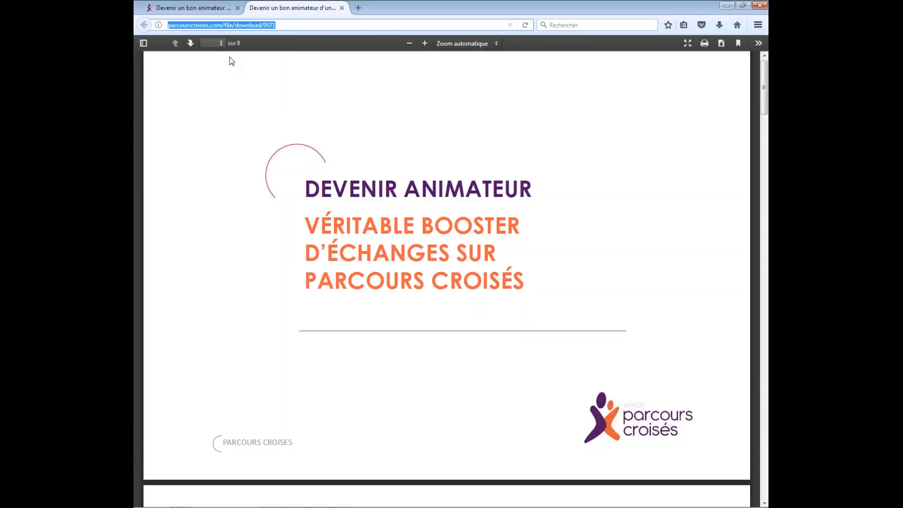
# Step: Return to the group's articles and open "Devenir un bon animateur Parcours Croisés" for editing
pyautogui.click(208, 10)
pyautogui.moveTo(452, 148)
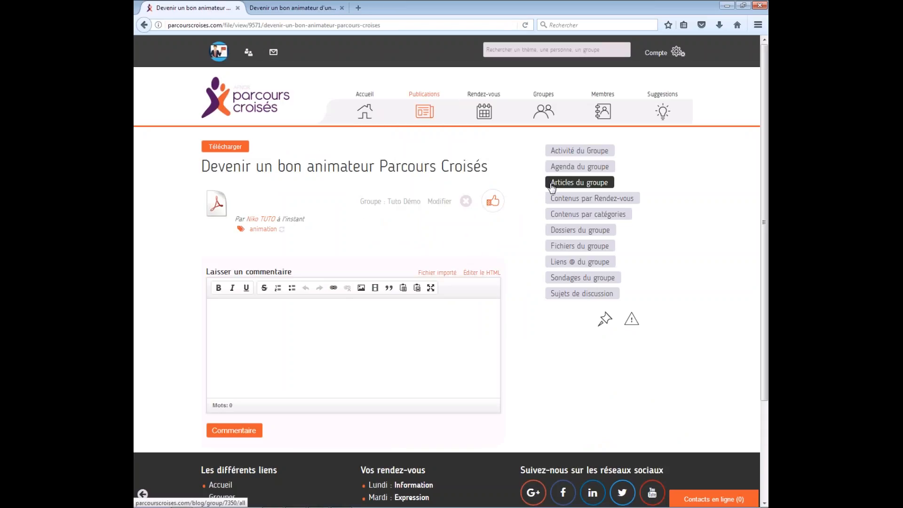
pyautogui.click(552, 187)
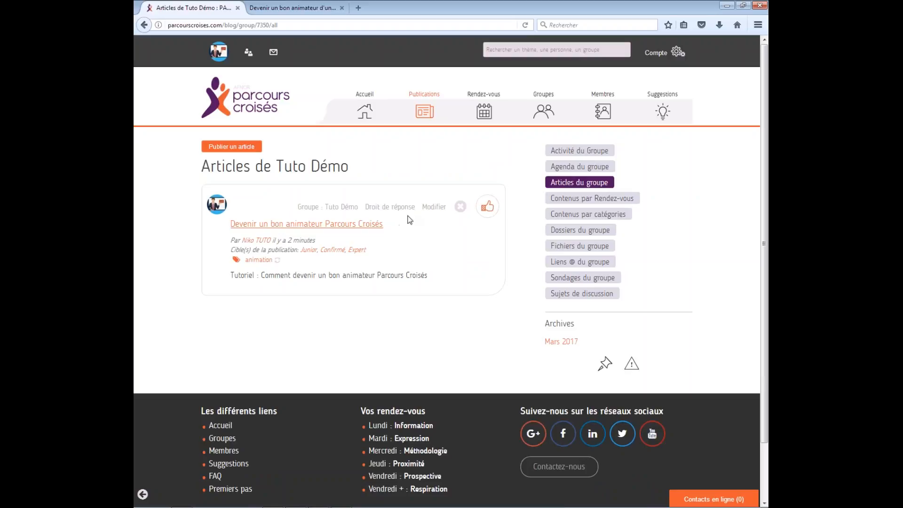
pyautogui.click(433, 209)
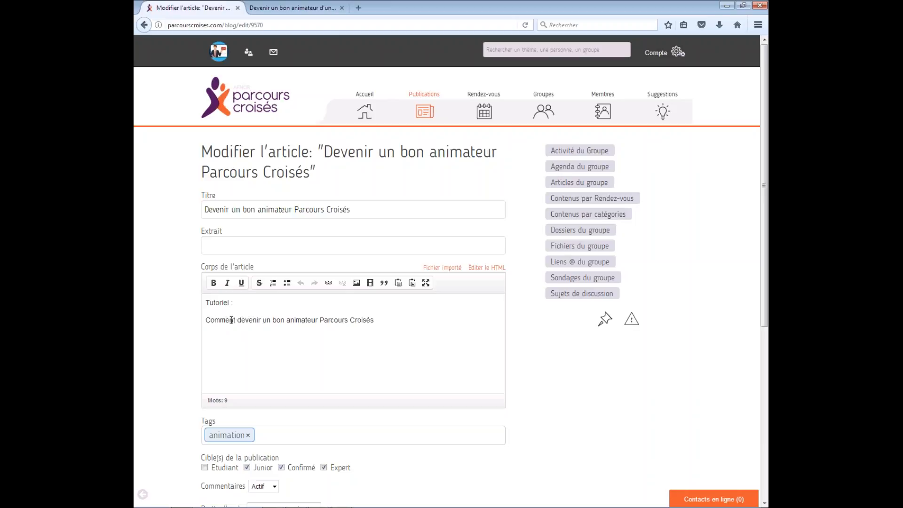
# Step: Link the words "devenir un bon animateur" in the article body to the copied PDF address
pyautogui.moveTo(238, 320); pyautogui.dragTo(318, 320)
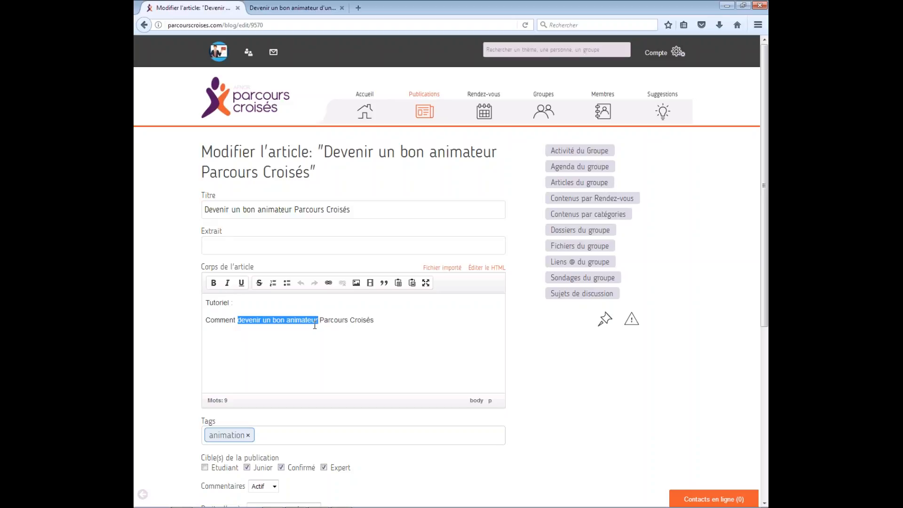
pyautogui.click(328, 283)
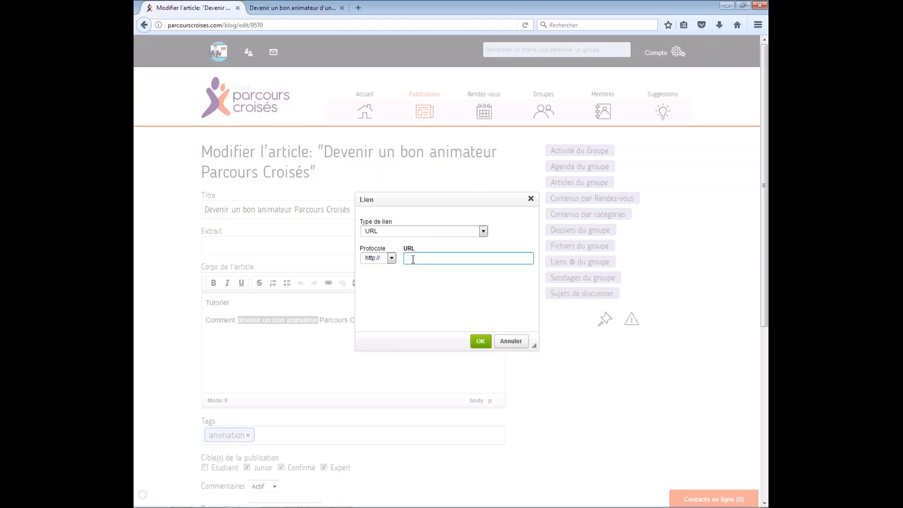
pyautogui.rightClick(412, 259)
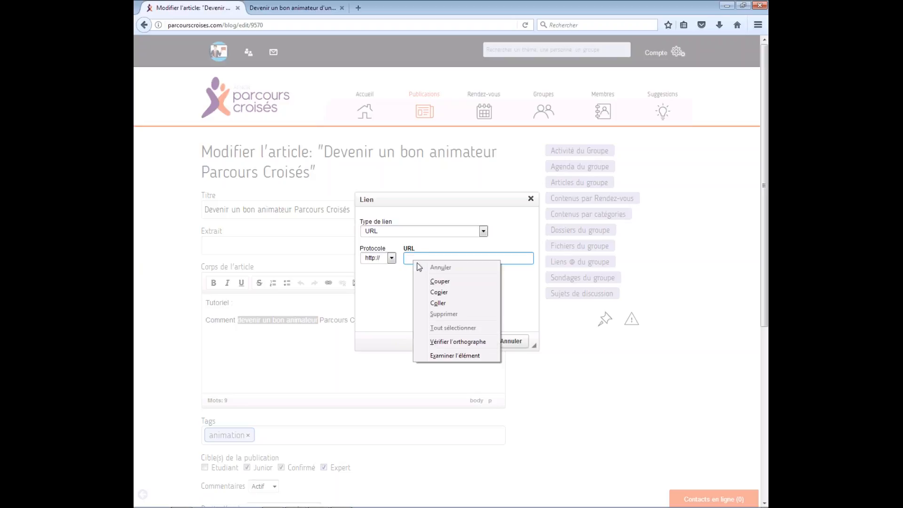
pyautogui.click(441, 303)
pyautogui.click(480, 342)
# Step: Add a new paragraph below the linked sentence and upload the image 72084875_web.jpg for it to the server
pyautogui.click(423, 325)
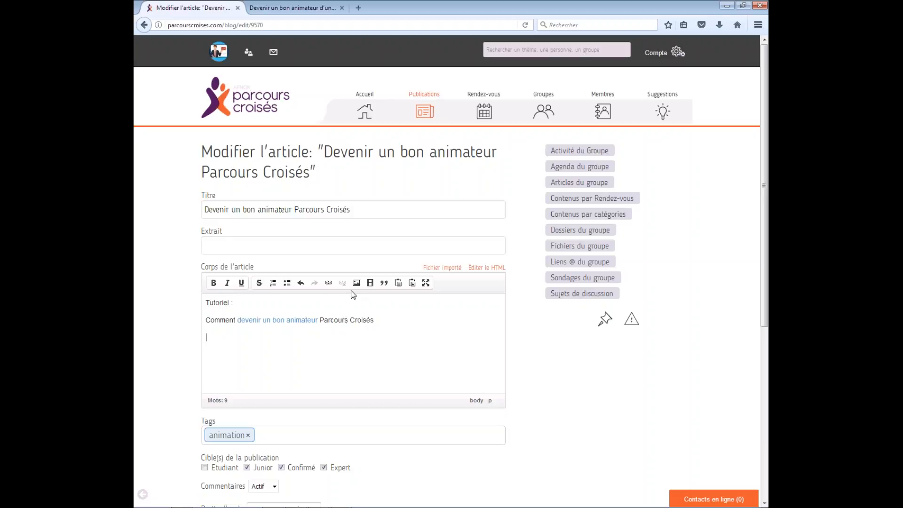
pyautogui.press('Return')
pyautogui.click(356, 284)
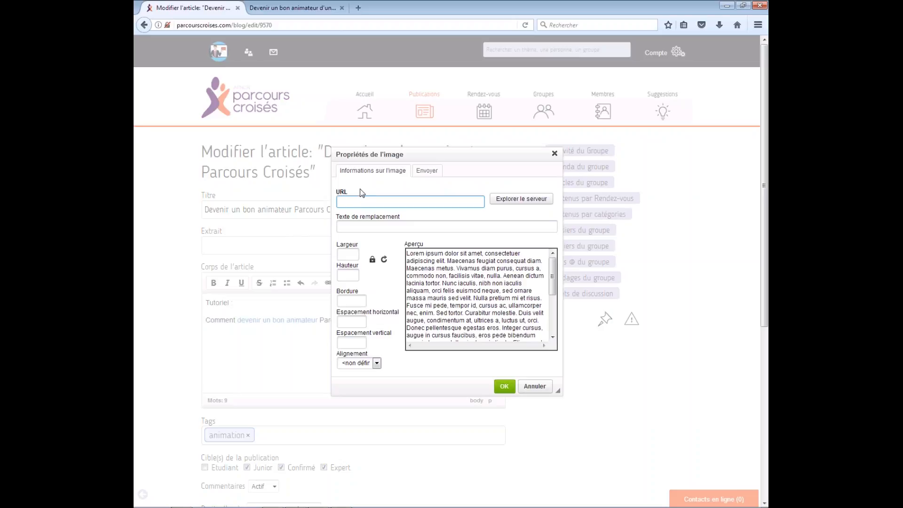
pyautogui.click(426, 173)
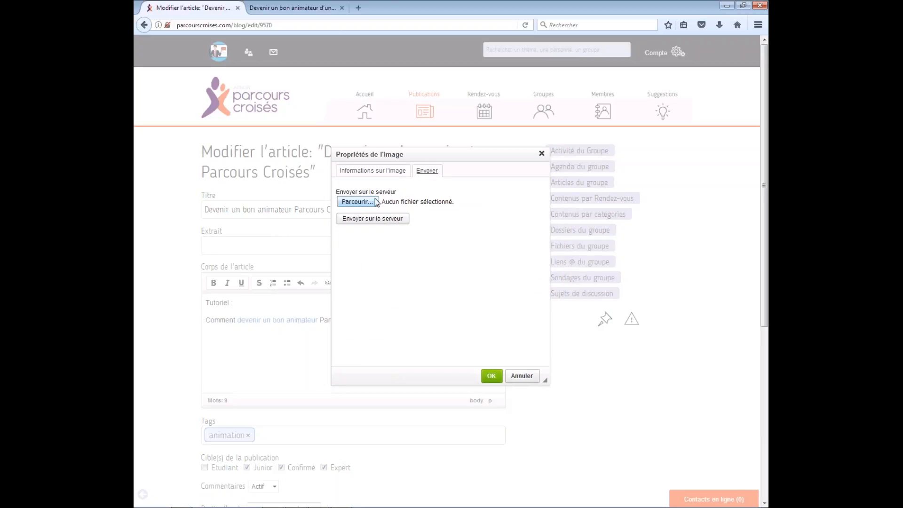
pyautogui.click(357, 201)
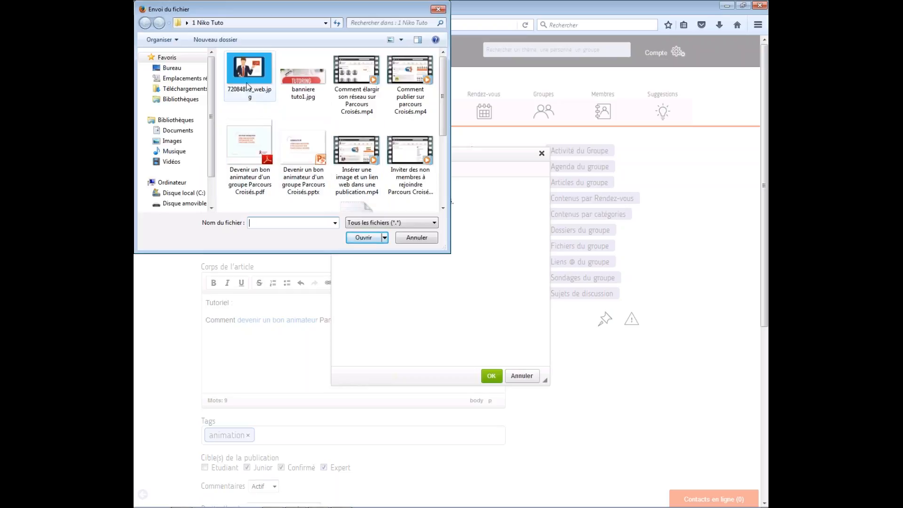
pyautogui.doubleClick(245, 84)
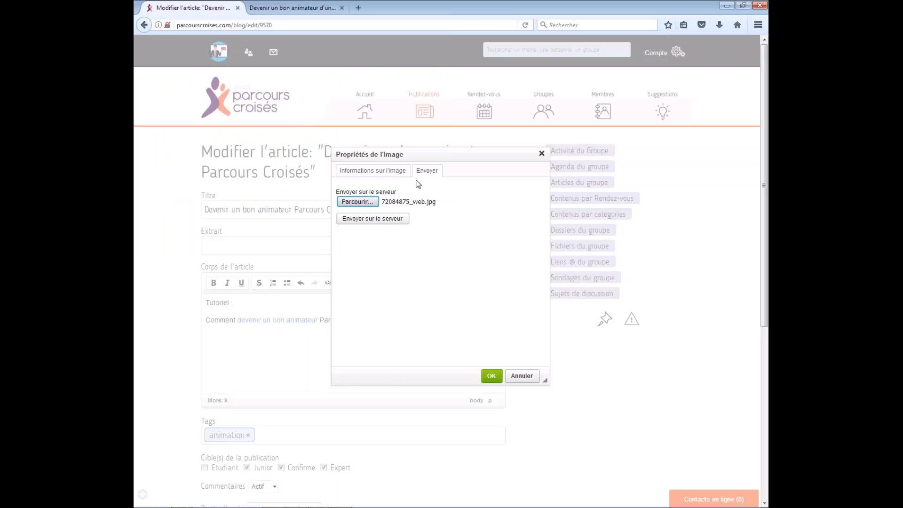
pyautogui.click(397, 220)
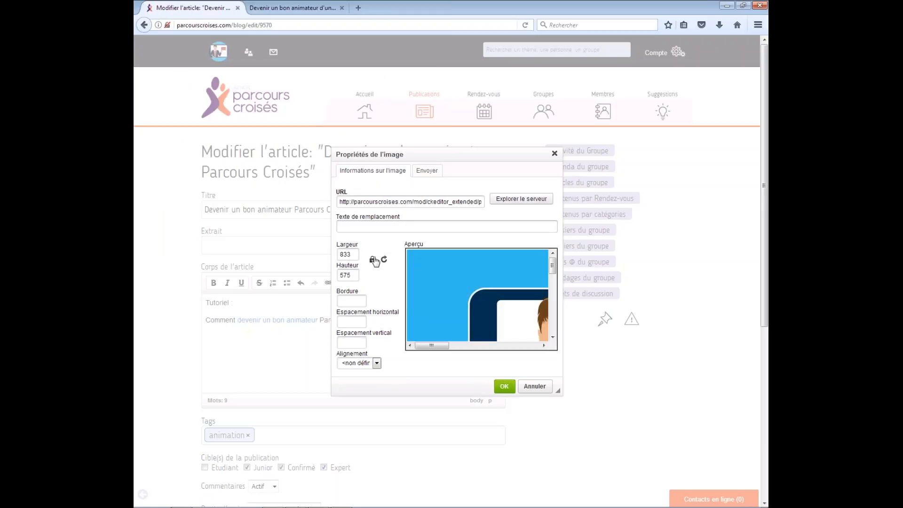
# Step: Set the image's width to 550 and its horizontal and vertical spacing to 5, and insert it into the article
pyautogui.click(352, 254)
pyautogui.moveTo(353, 254); pyautogui.dragTo(338, 254)
pyautogui.write('55')
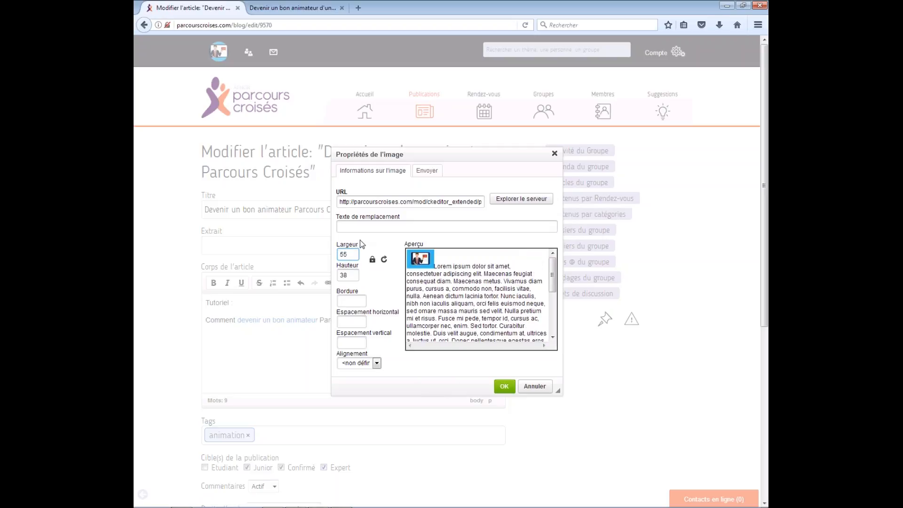
pyautogui.write('0')
pyautogui.click(358, 321)
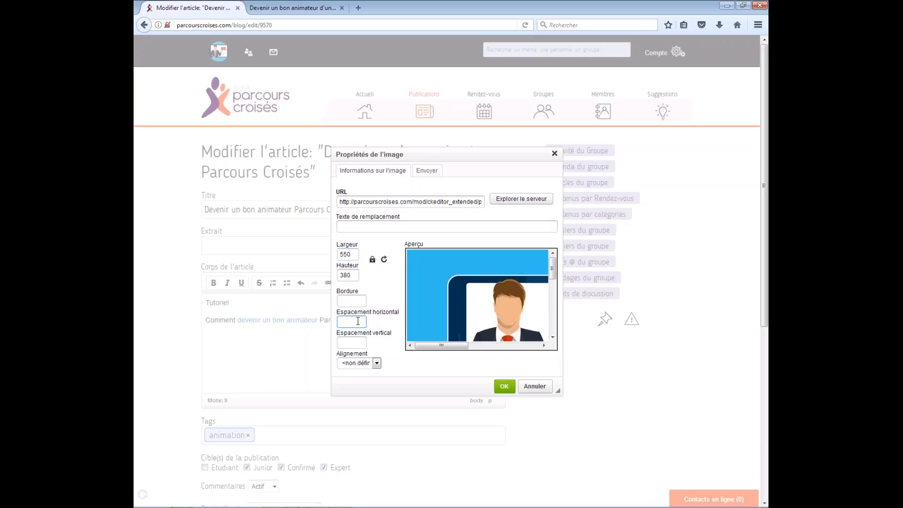
pyautogui.write('5')
pyautogui.click(351, 341)
pyautogui.write('5')
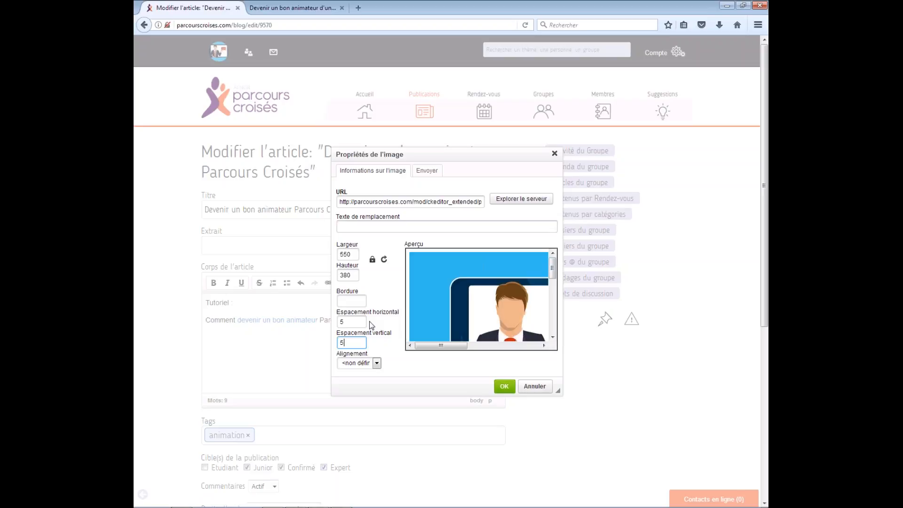
pyautogui.click(502, 387)
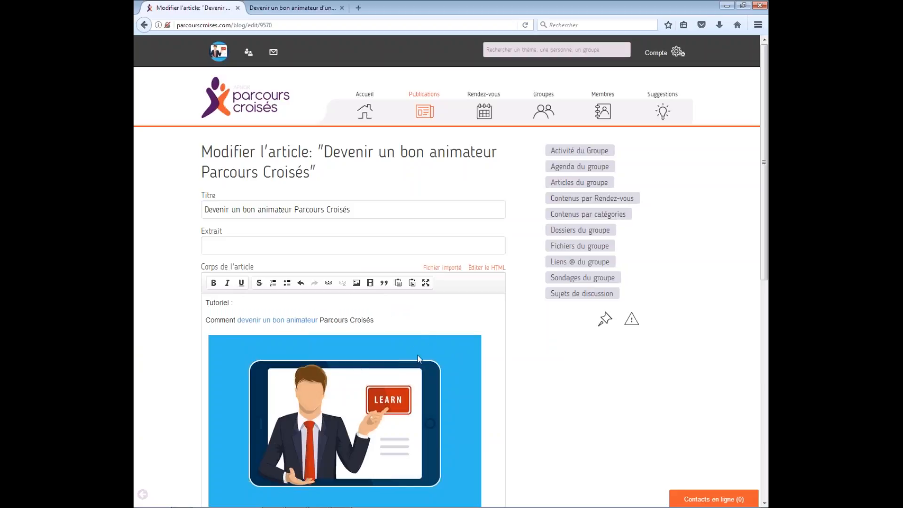
pyautogui.scroll(-3, 467, 368)
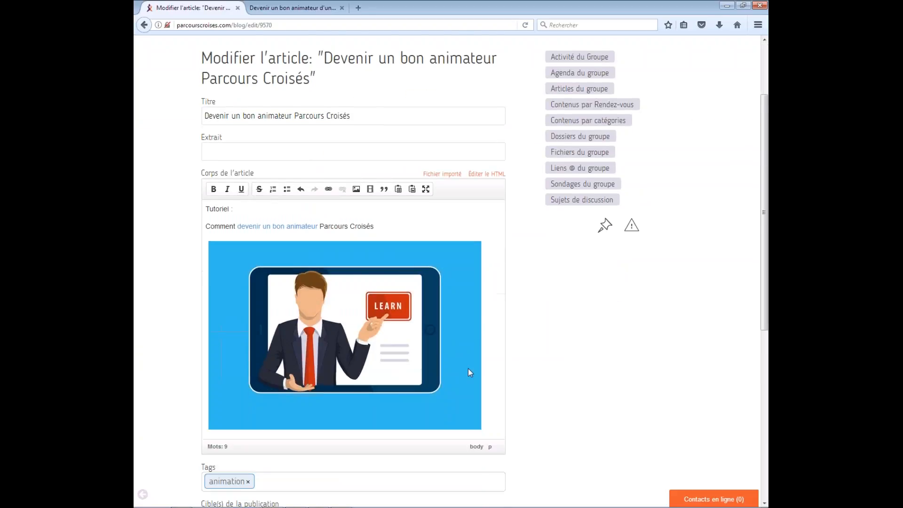
pyautogui.scroll(3, 474, 377)
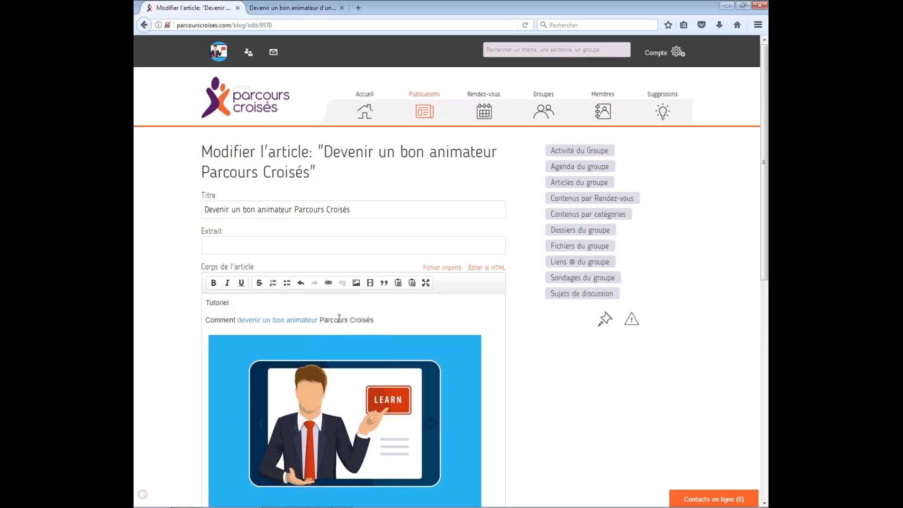
pyautogui.moveTo(321, 320); pyautogui.dragTo(374, 319)
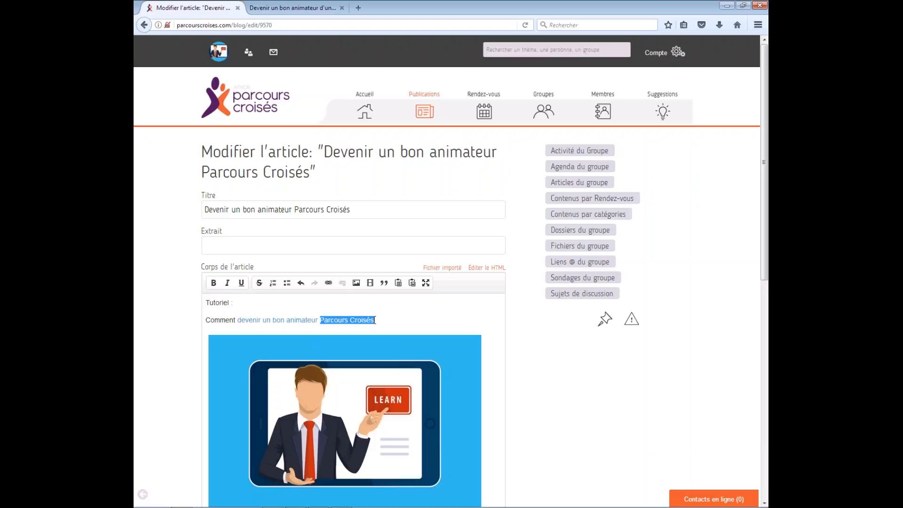
pyautogui.click(328, 283)
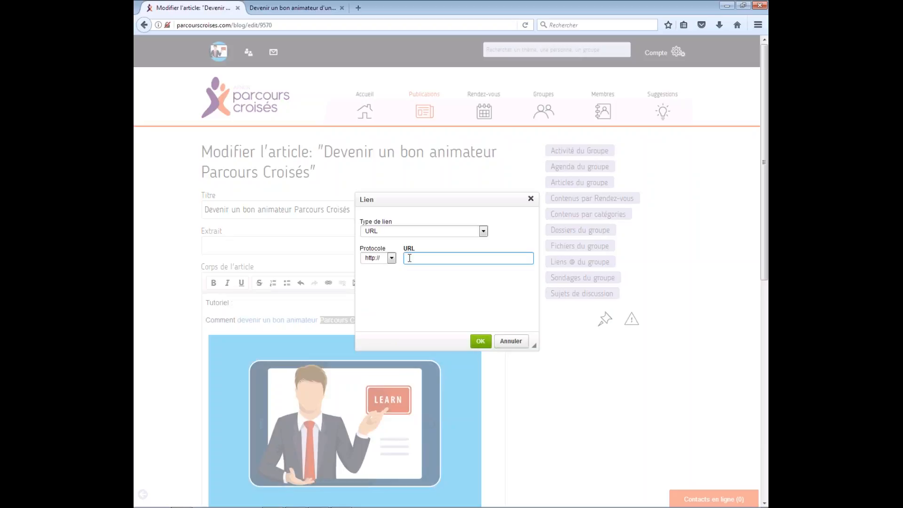
pyautogui.write('www.parcourscroises.com')
pyautogui.click(480, 341)
pyautogui.click(457, 321)
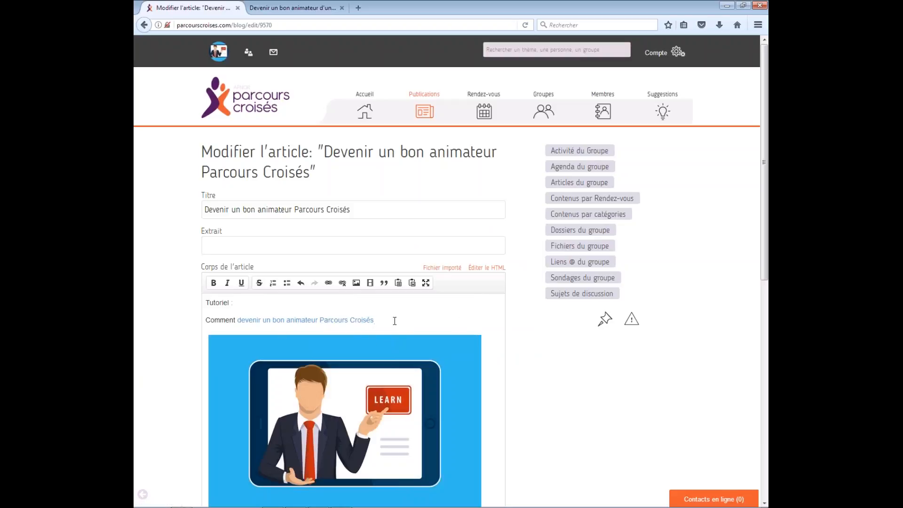
# Step: Save the edited article and try the "devenir un bon animateur" link in its published text
pyautogui.scroll(-6, 478, 322)
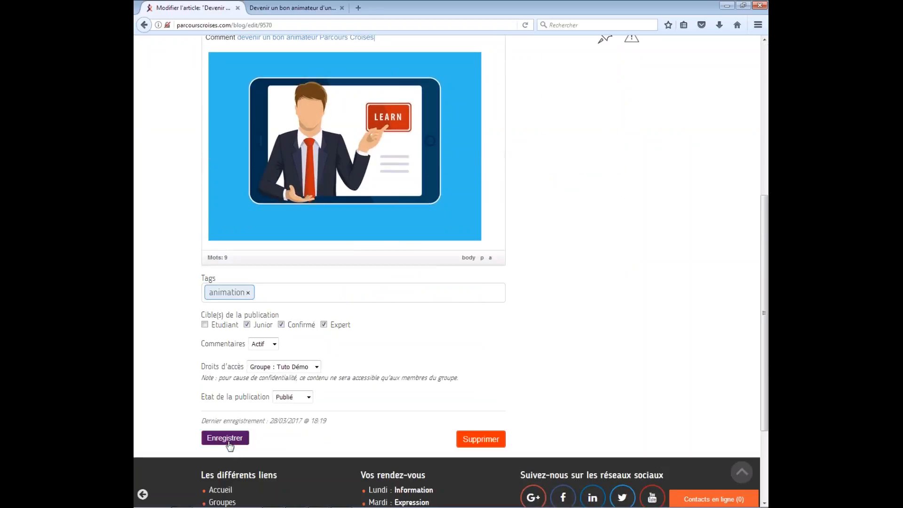
pyautogui.click(226, 439)
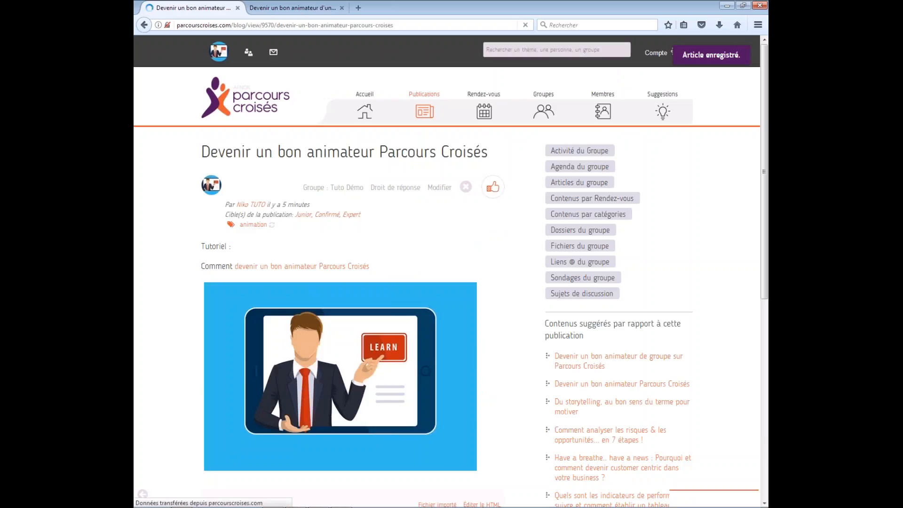
pyautogui.click(289, 268)
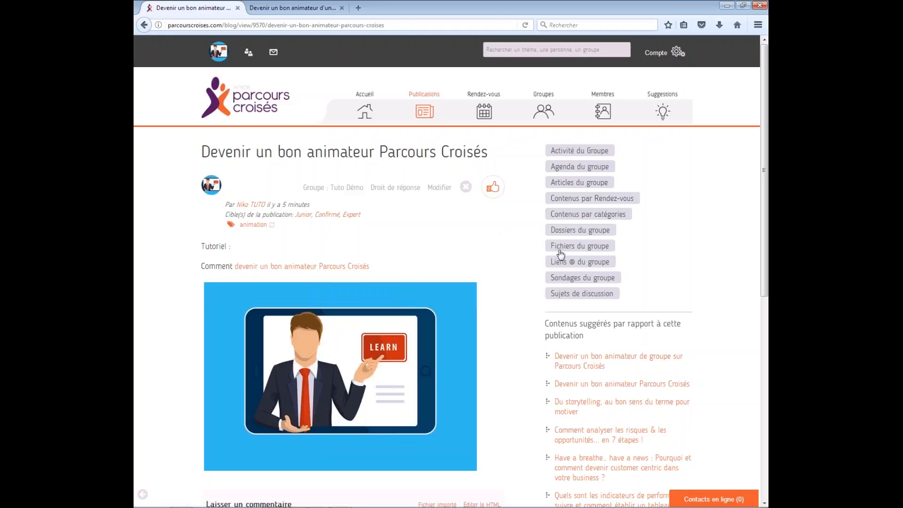
# Step: Start a new poll in the group's Sondages section and add two blank vote choices
pyautogui.click(575, 281)
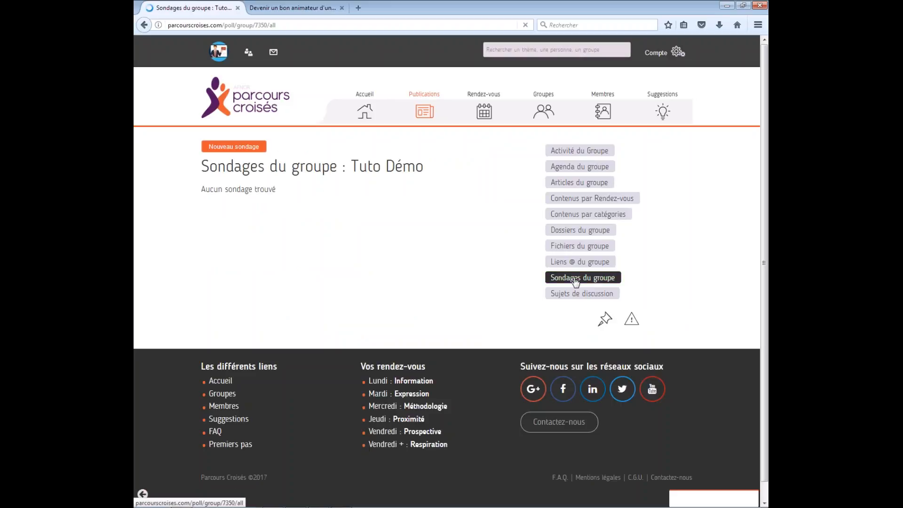
pyautogui.click(235, 150)
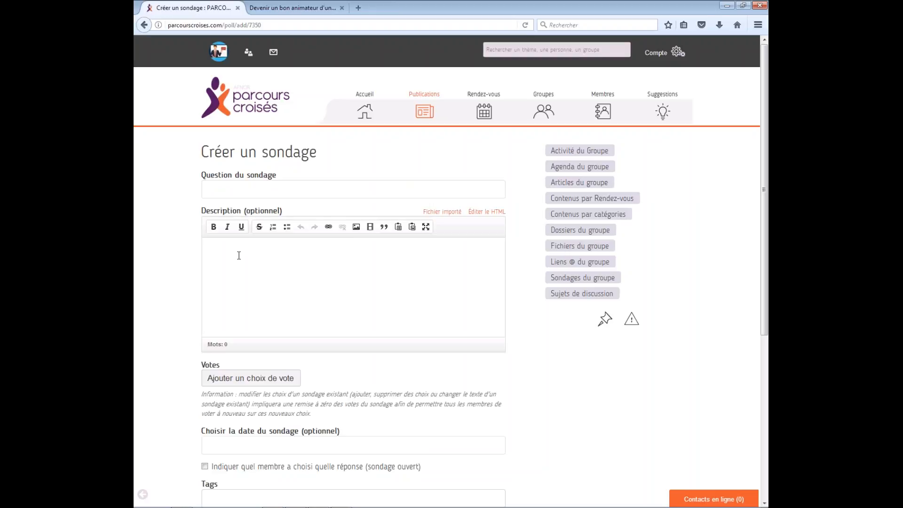
pyautogui.click(218, 382)
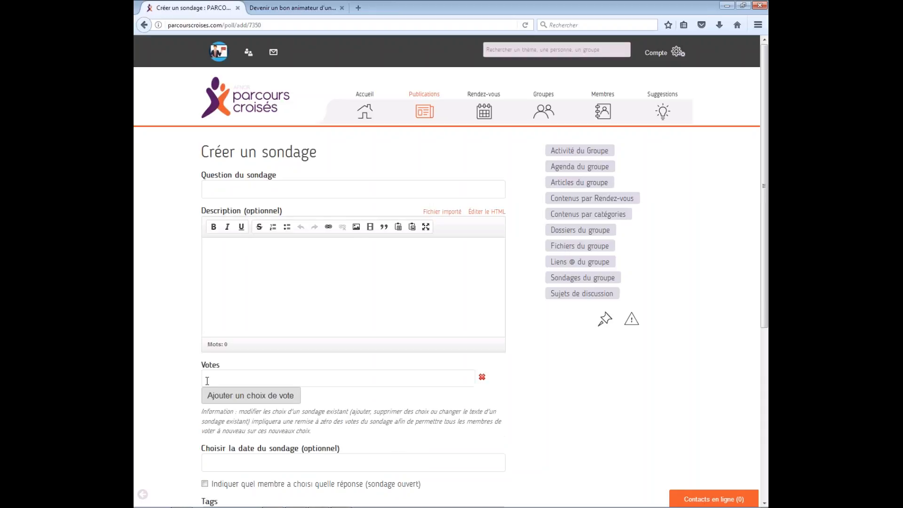
pyautogui.click(207, 378)
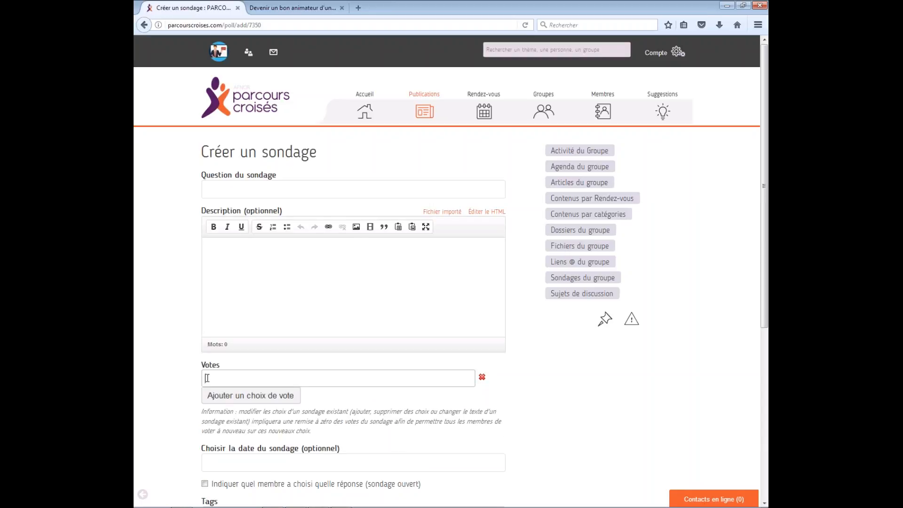
pyautogui.click(243, 393)
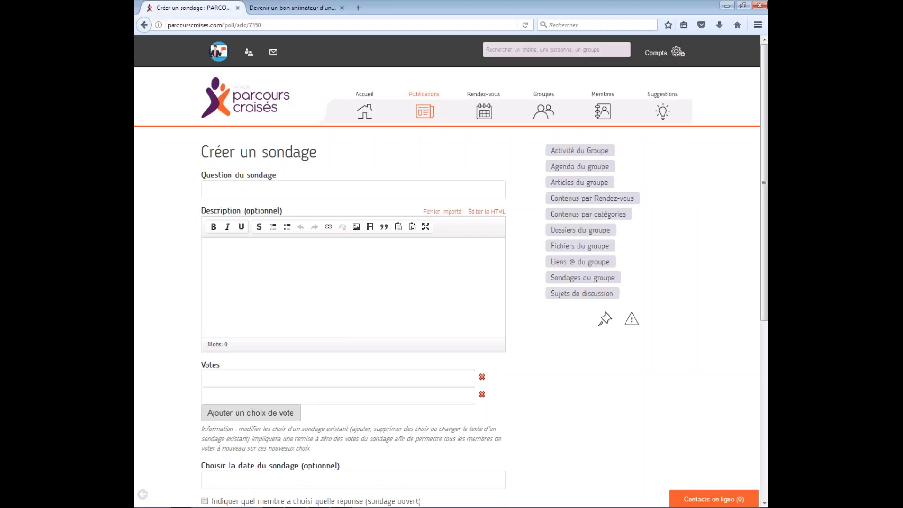
# Step: Examine the new poll's date, open-poll, tag and access-rights options
pyautogui.scroll(-2, 198, 378)
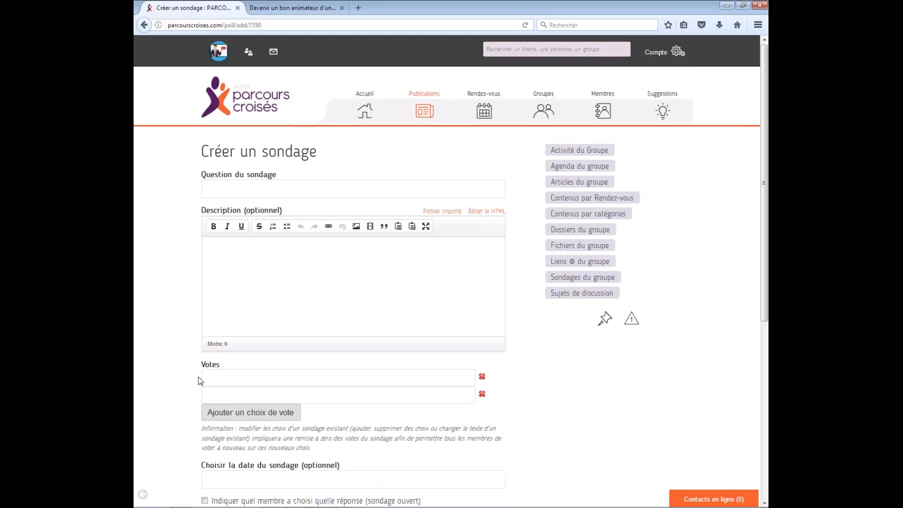
pyautogui.scroll(-4, 198, 381)
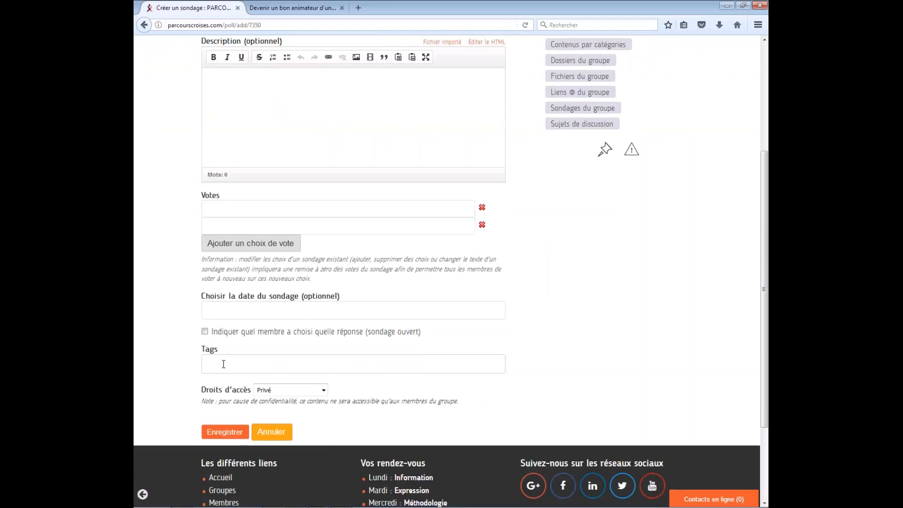
pyautogui.click(323, 389)
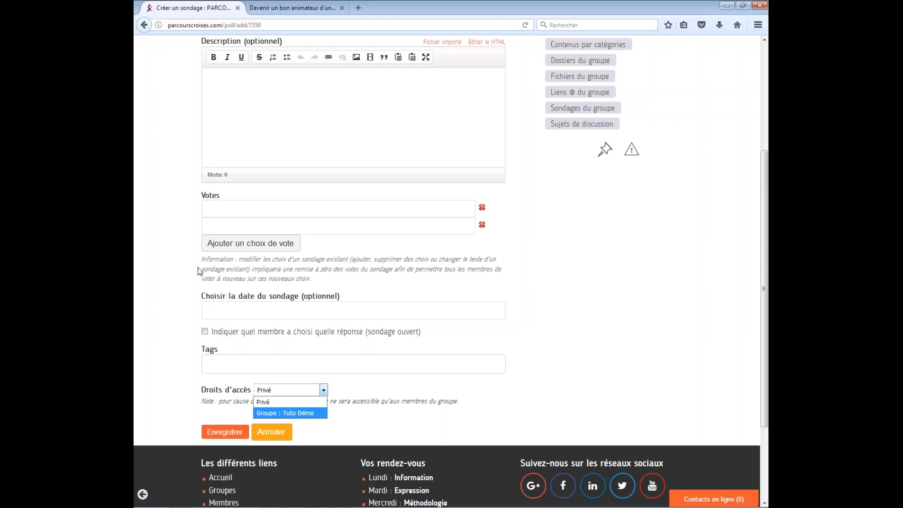
pyautogui.scroll(4, 198, 268)
# Step: Leave the group poll form for the community-wide polls and open "L'audit interne et vous"
pyautogui.moveTo(424, 112)
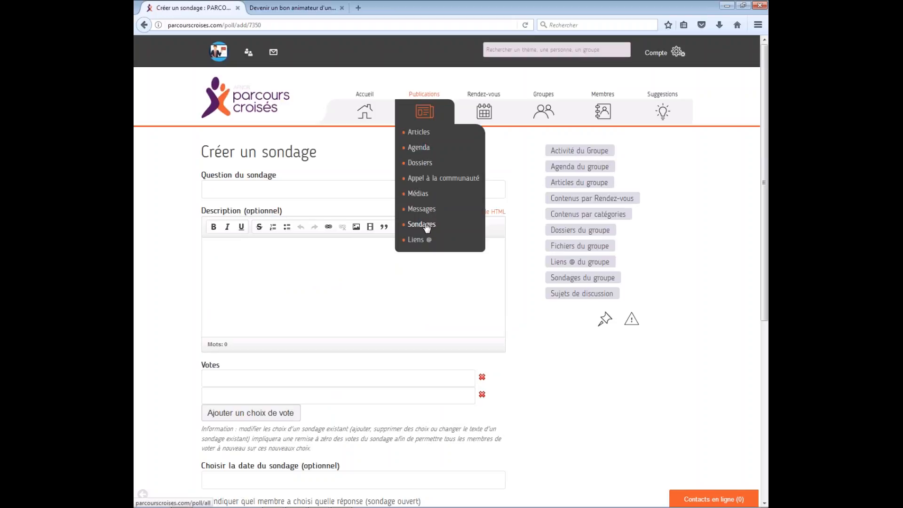
pyautogui.click(421, 224)
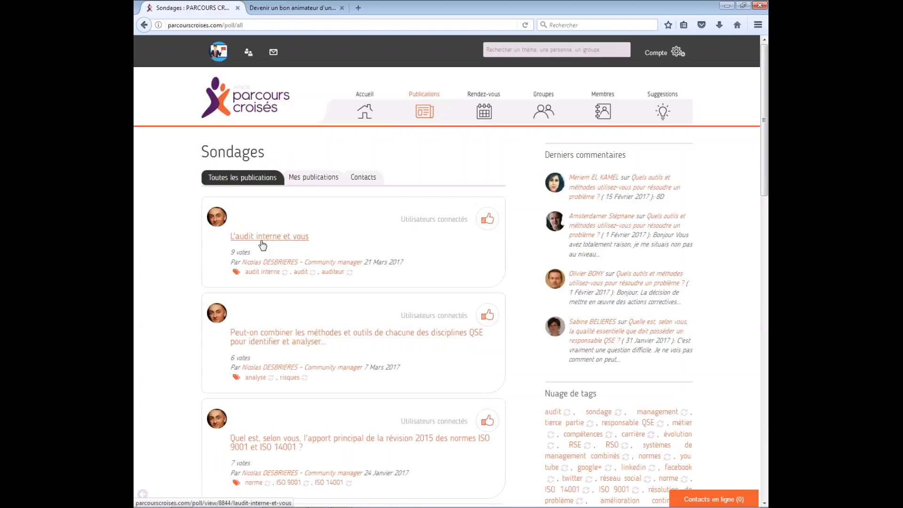
pyautogui.click(243, 240)
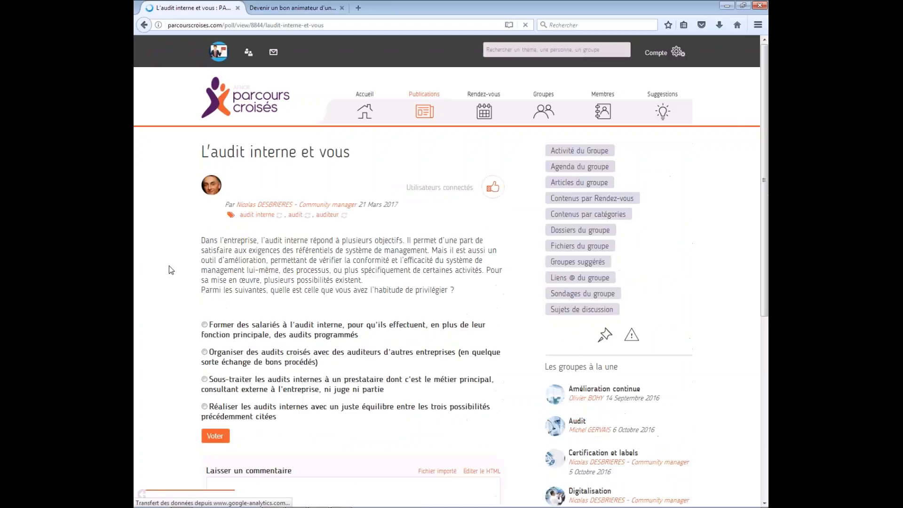
# Step: Review the poll's answers and select "Former des salariés à l'audit interne" without submitting the vote
pyautogui.scroll(-2, 172, 268)
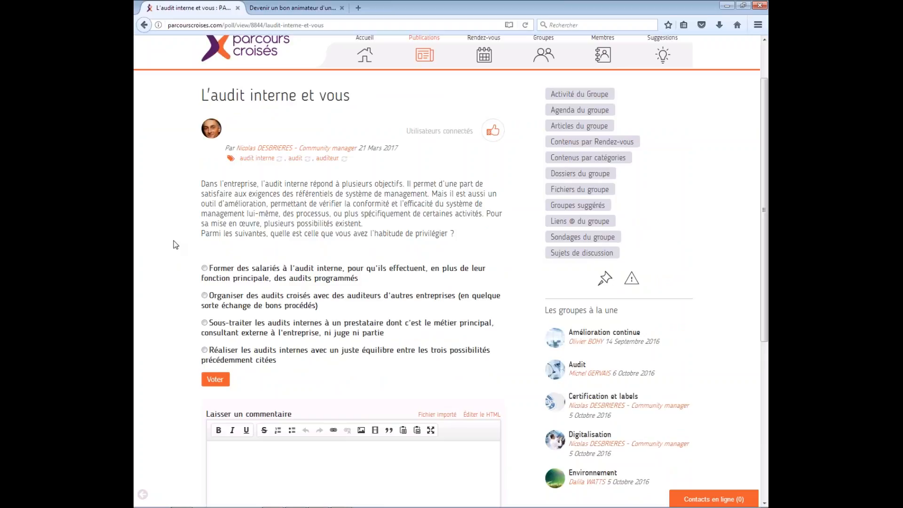
pyautogui.scroll(-2, 178, 235)
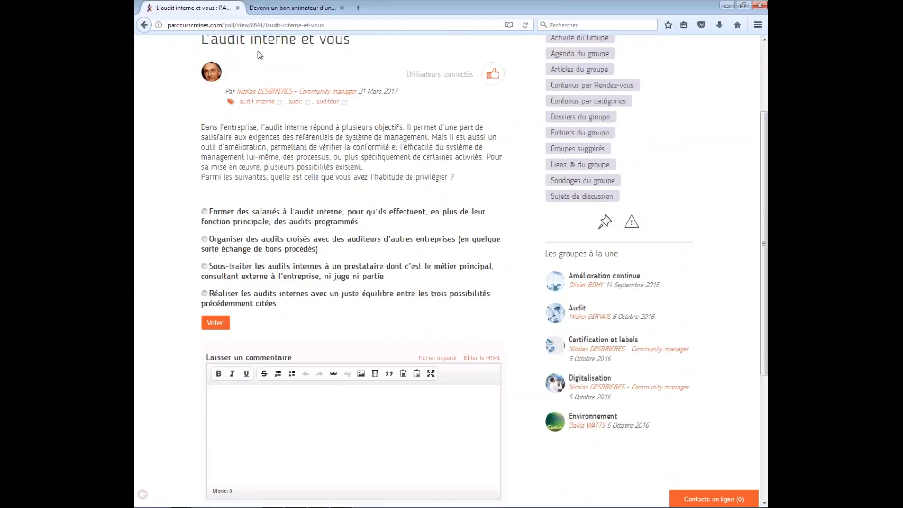
pyautogui.scroll(2, 203, 174)
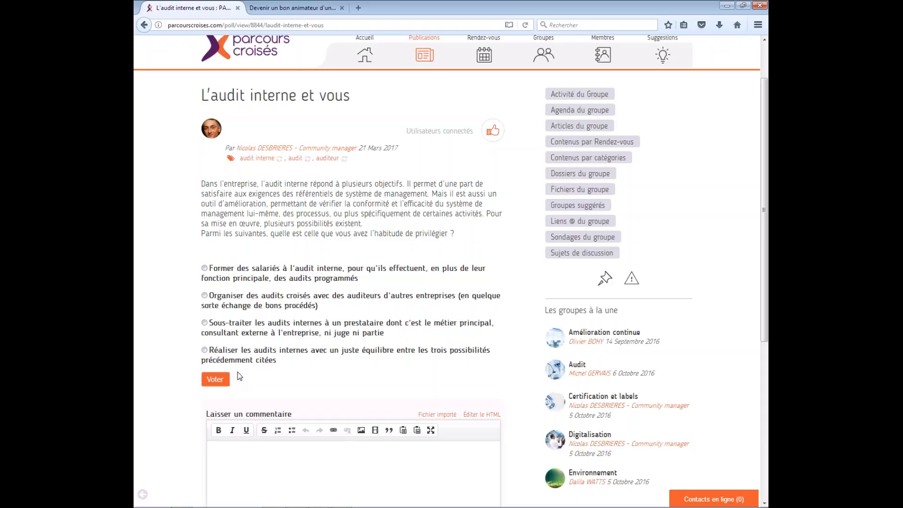
pyautogui.click(204, 268)
pyautogui.scroll(-4, 280, 485)
# Step: Switch to the Chrome window and open the "L'audit interne et vous" poll there to examine its voting results
pyautogui.moveTo(292, 503)
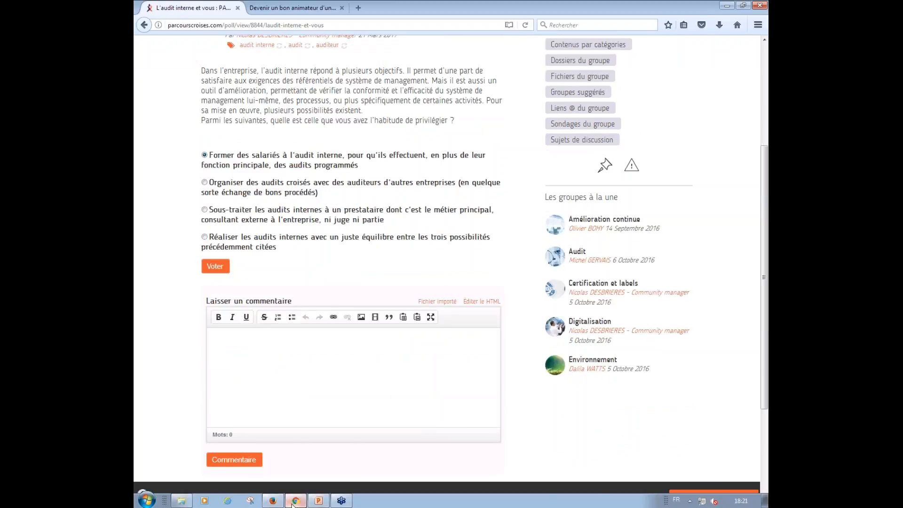
pyautogui.click(293, 501)
pyautogui.moveTo(424, 111)
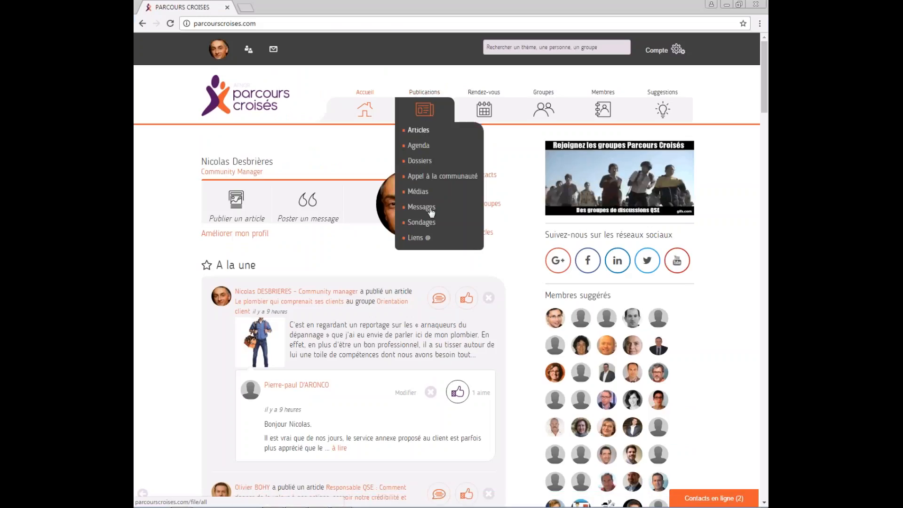
pyautogui.click(423, 223)
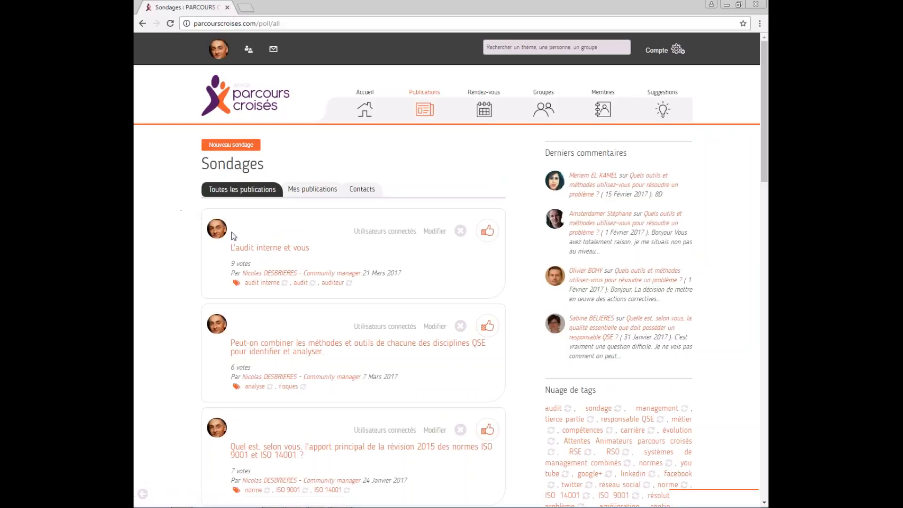
pyautogui.click(256, 249)
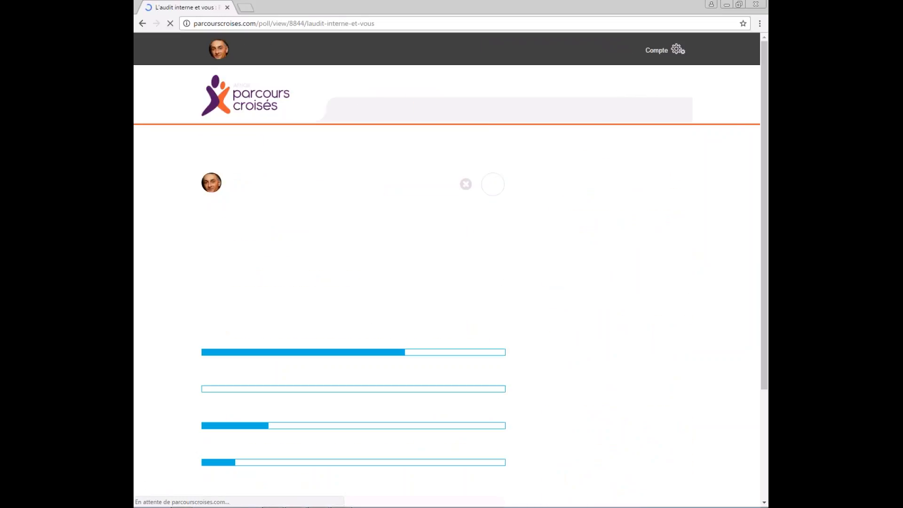
pyautogui.scroll(-2, 145, 269)
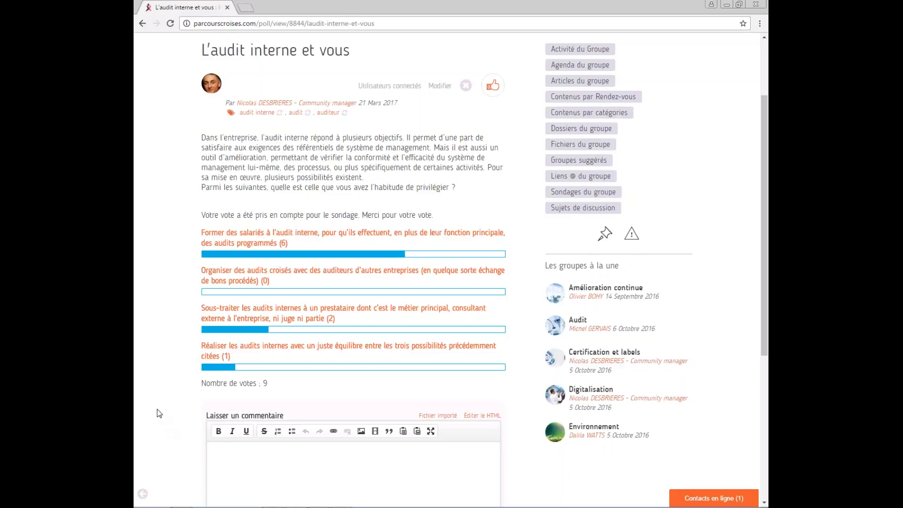
pyautogui.scroll(3, 151, 402)
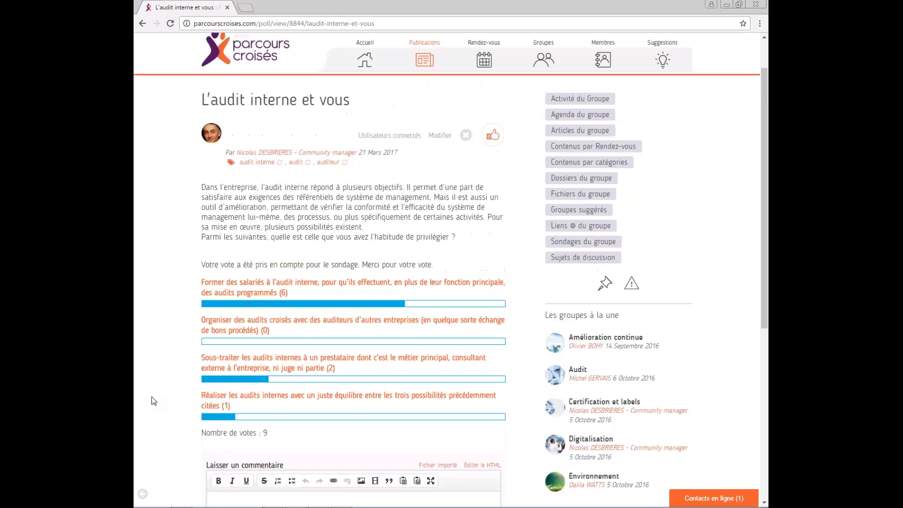